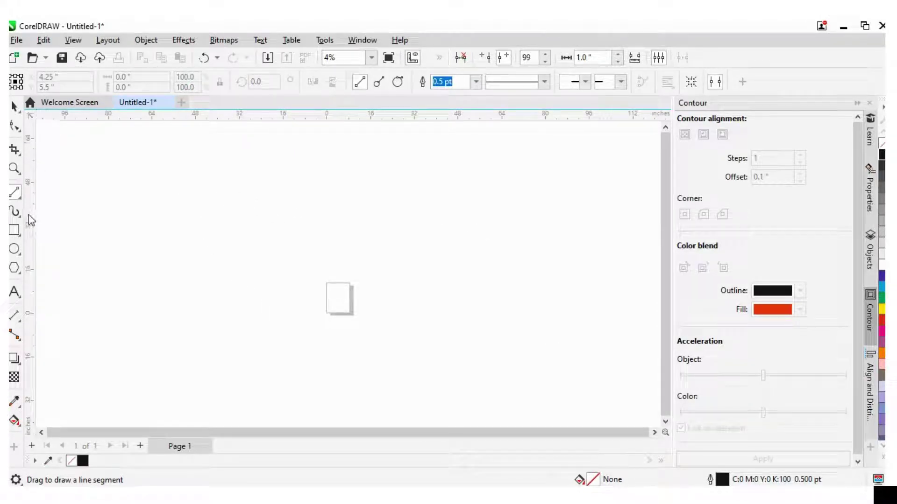
Pick the B-Spline tool from the toolbox's curve tools flyout.
click(22, 201)
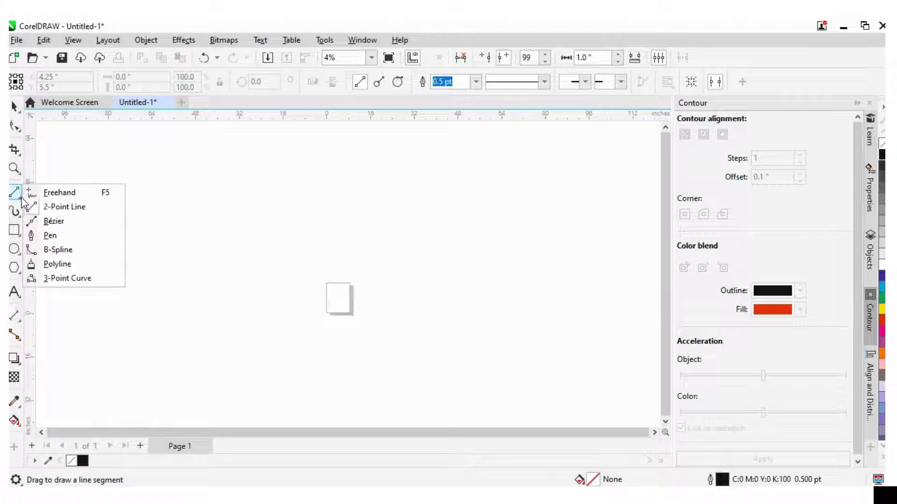
click(62, 252)
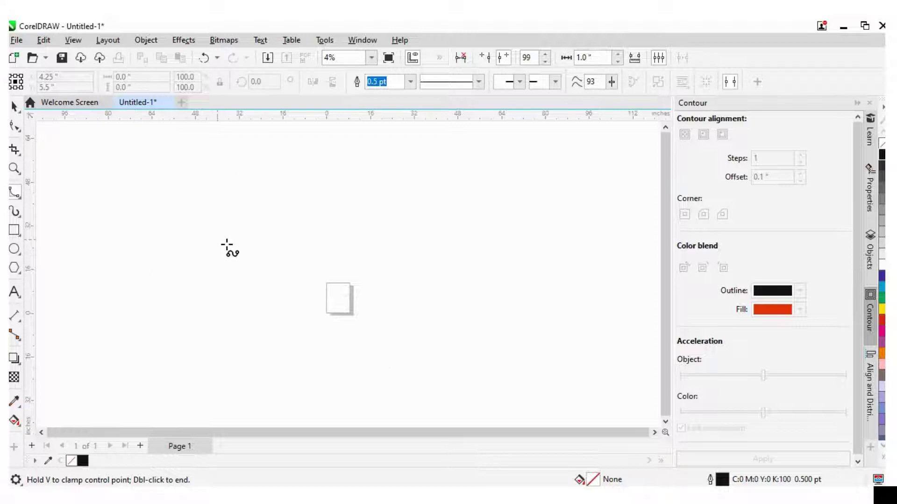
Place twelve control points in a blob loop on the left, closing at the start node.
click(124, 315)
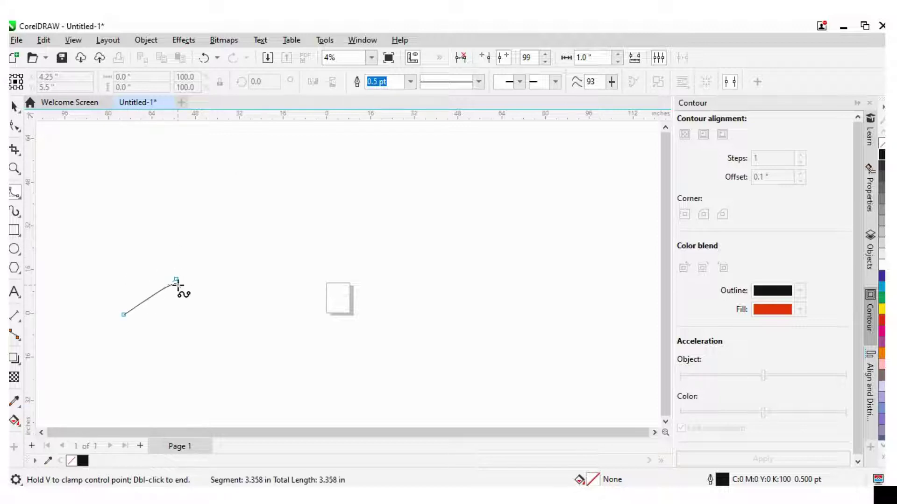
click(176, 279)
click(212, 353)
click(320, 346)
click(233, 263)
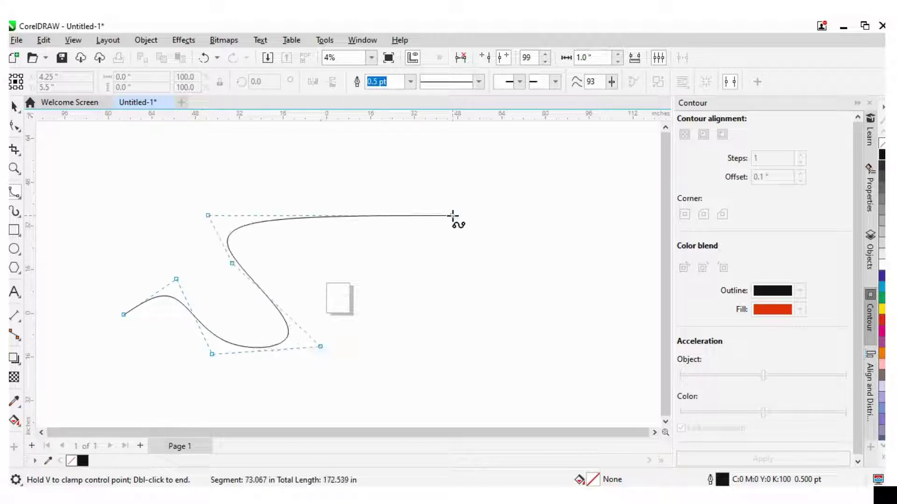
click(438, 210)
click(327, 144)
click(150, 154)
click(84, 198)
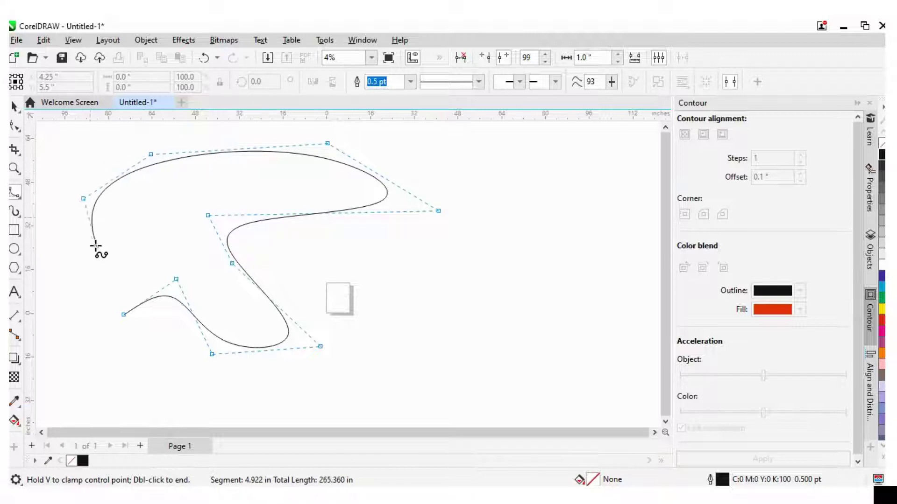
click(141, 253)
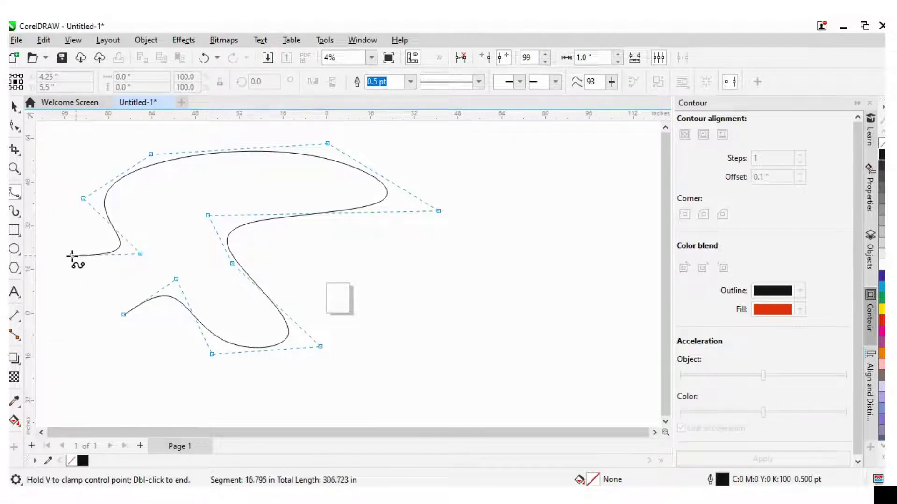
click(71, 256)
click(64, 334)
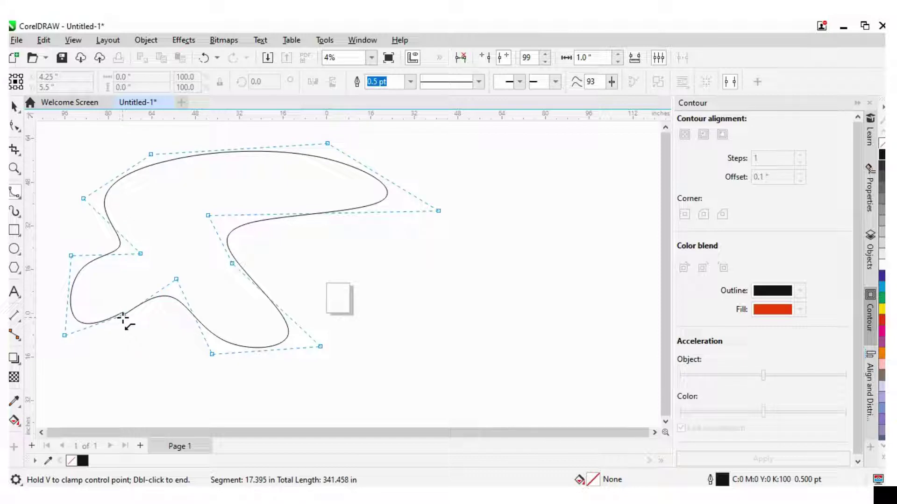
click(121, 313)
Switch to the Pick tool, then select and deselect the finished blob.
key(space)
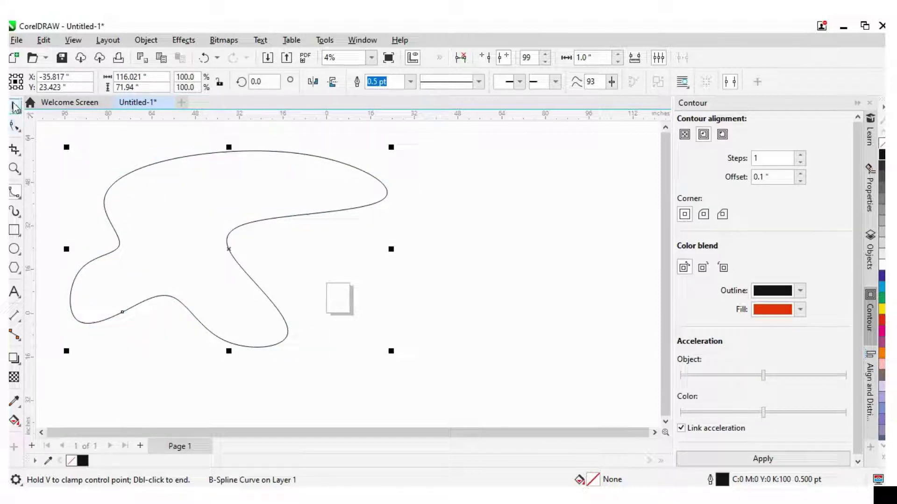
click(170, 356)
scroll(177, 349, down, 1)
scroll(177, 348, down, 1)
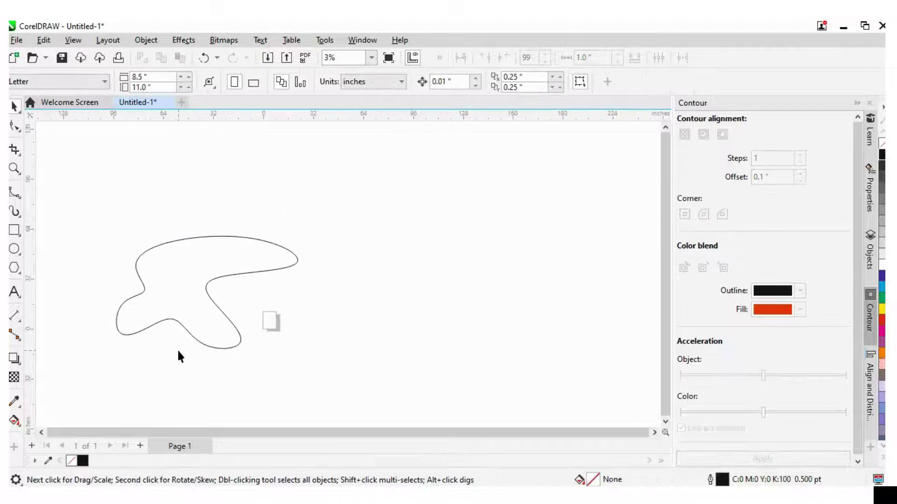
scroll(178, 349, down, 1)
click(180, 333)
click(76, 231)
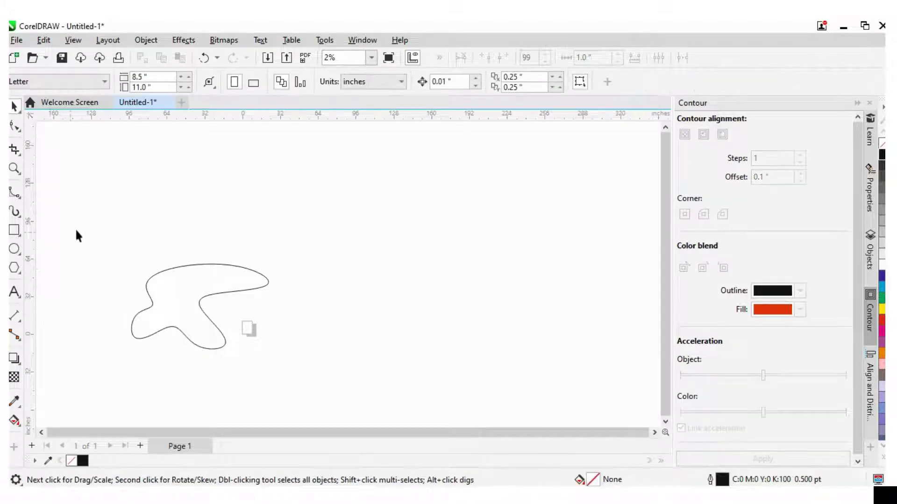
With the B-Spline tool, wind control points from the outer top tip inward to the core.
click(15, 192)
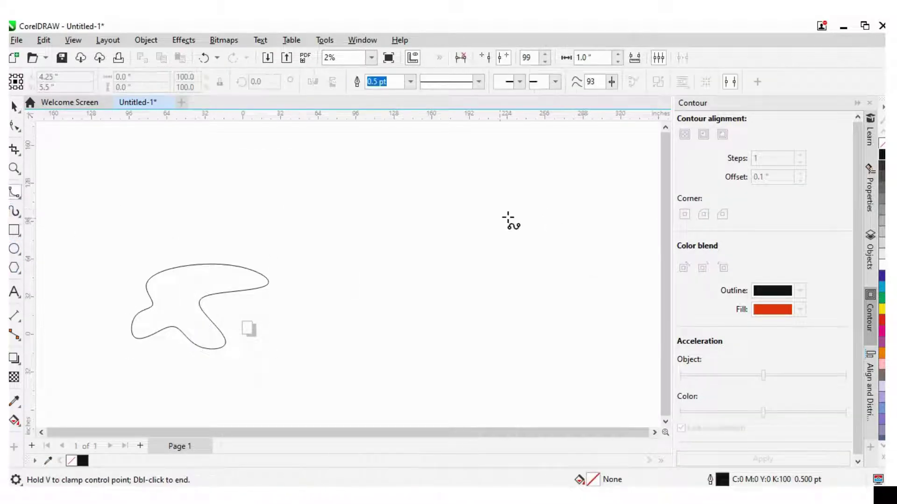
click(527, 201)
click(461, 183)
click(361, 271)
click(450, 362)
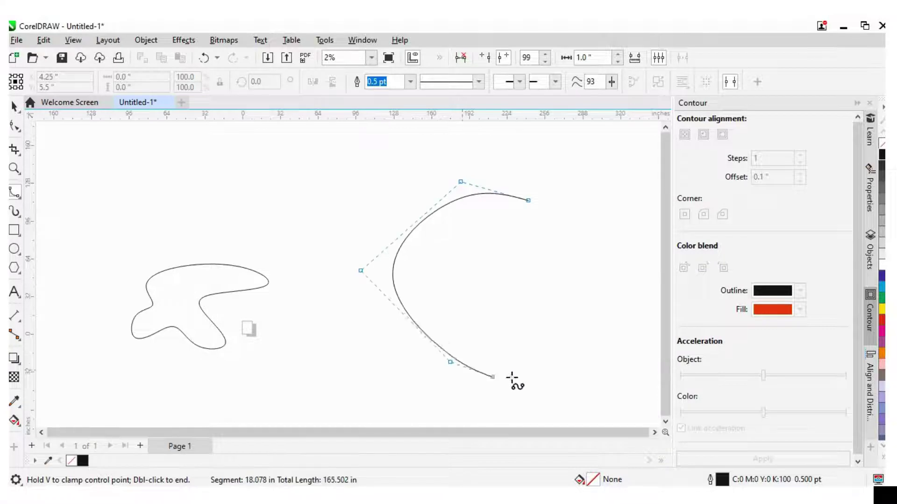
click(610, 361)
click(604, 243)
click(510, 222)
click(453, 233)
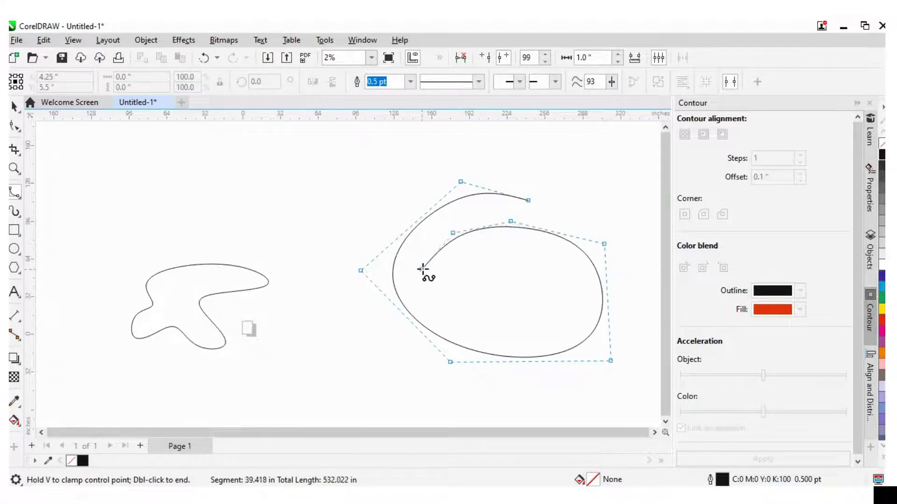
click(421, 272)
click(433, 298)
click(454, 327)
click(501, 329)
click(550, 330)
click(574, 312)
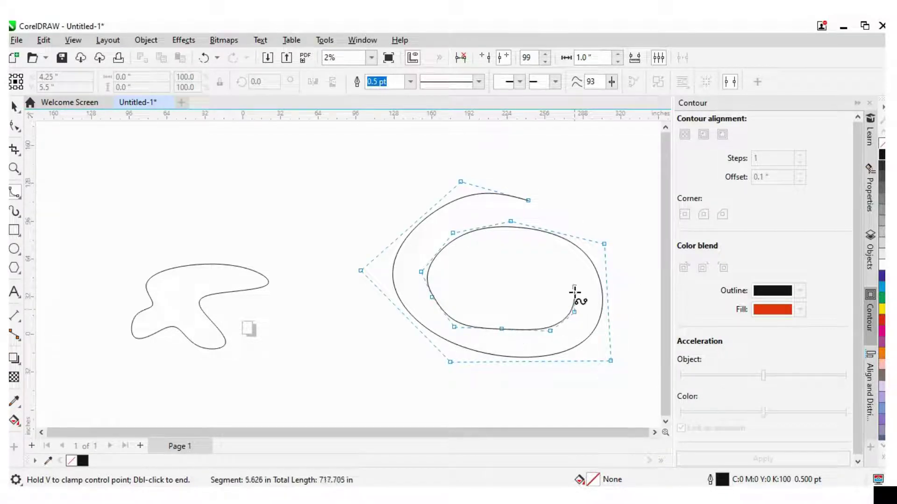
click(574, 274)
click(533, 246)
click(471, 252)
click(463, 278)
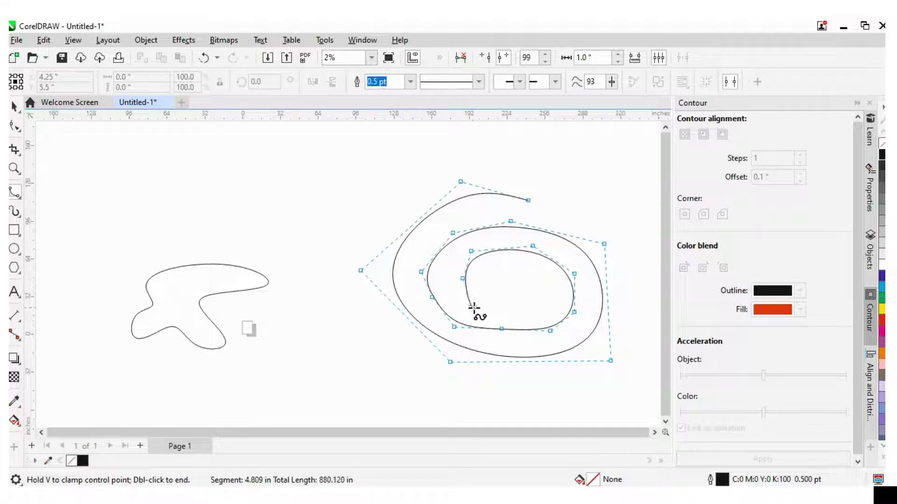
click(470, 307)
click(546, 290)
click(532, 270)
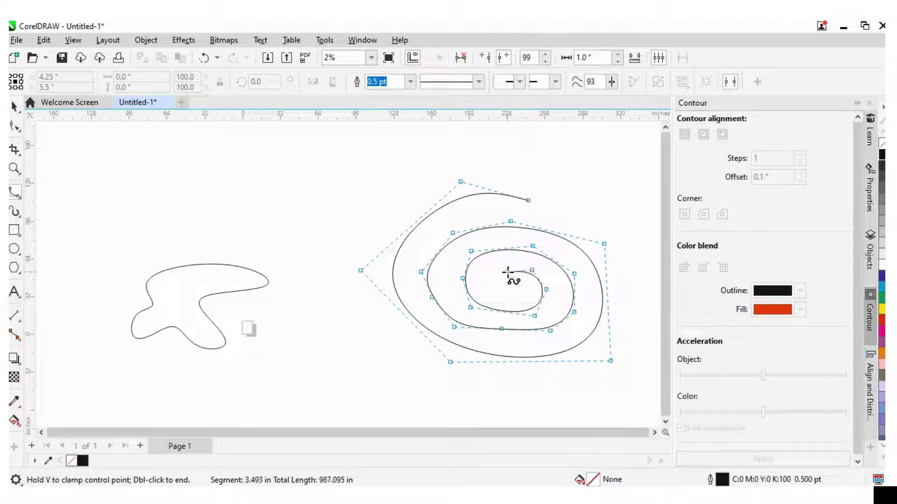
click(507, 292)
click(491, 277)
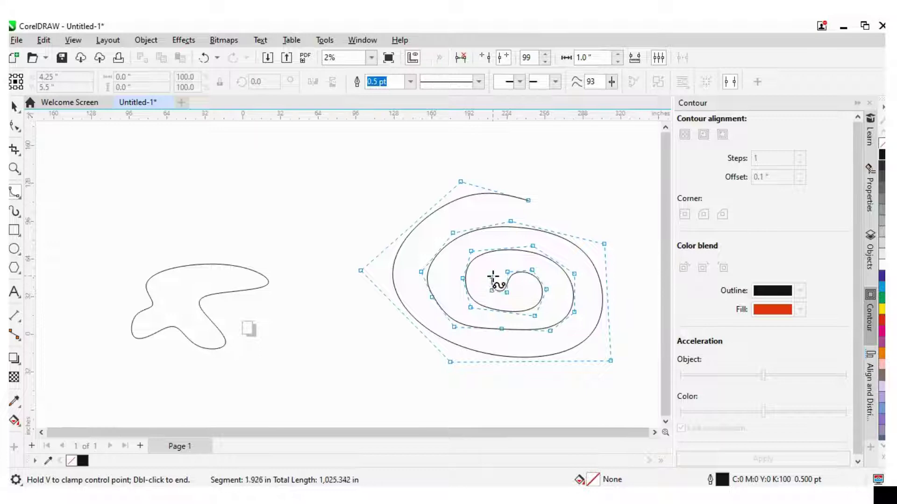
click(512, 261)
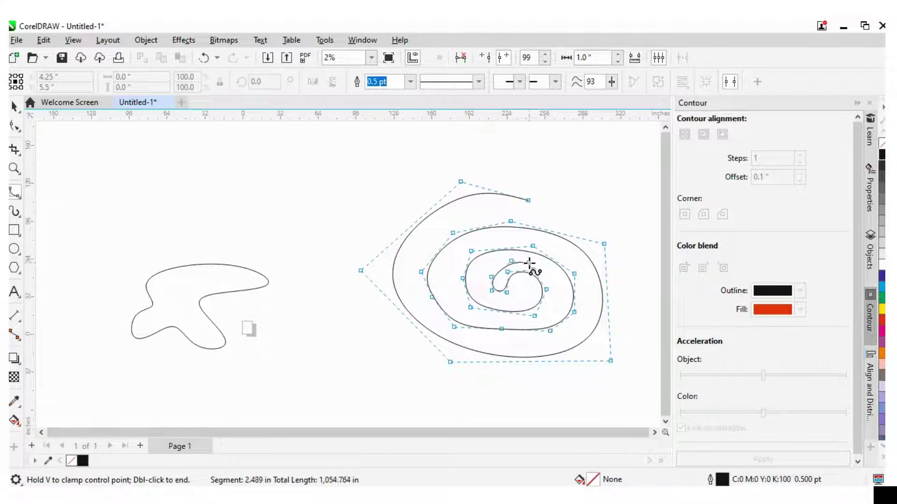
Carry the spiral back outward around the loops and finish it at the starting tip.
click(558, 296)
click(554, 311)
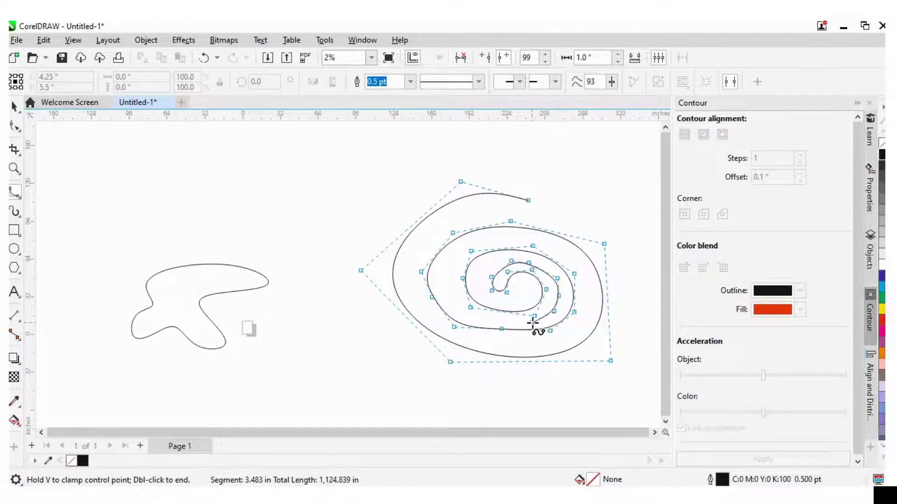
click(533, 321)
click(491, 321)
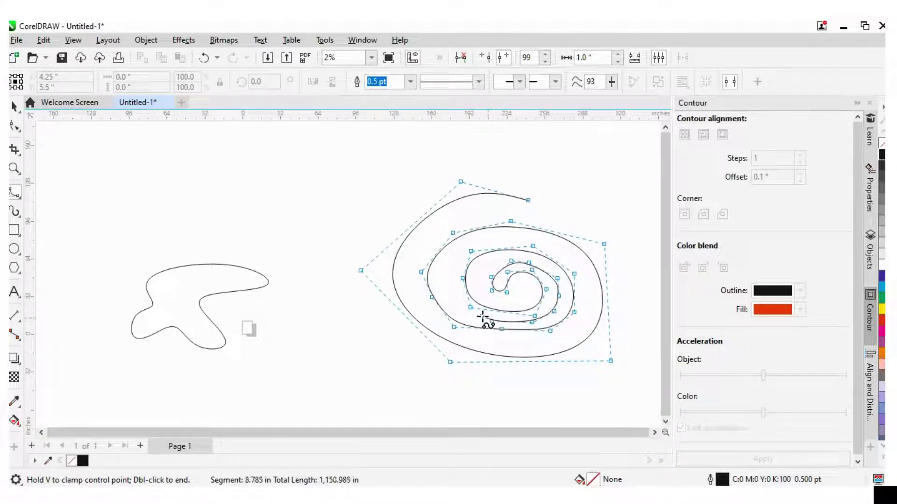
click(460, 307)
click(451, 281)
click(455, 258)
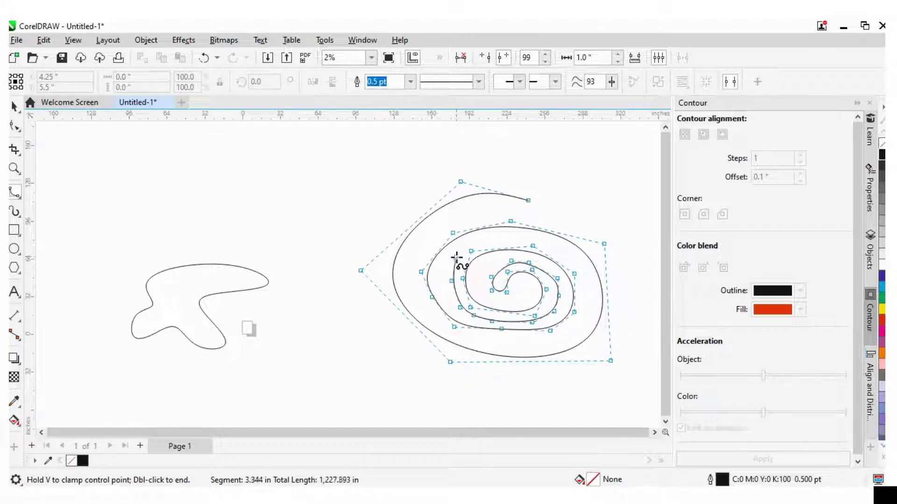
click(475, 239)
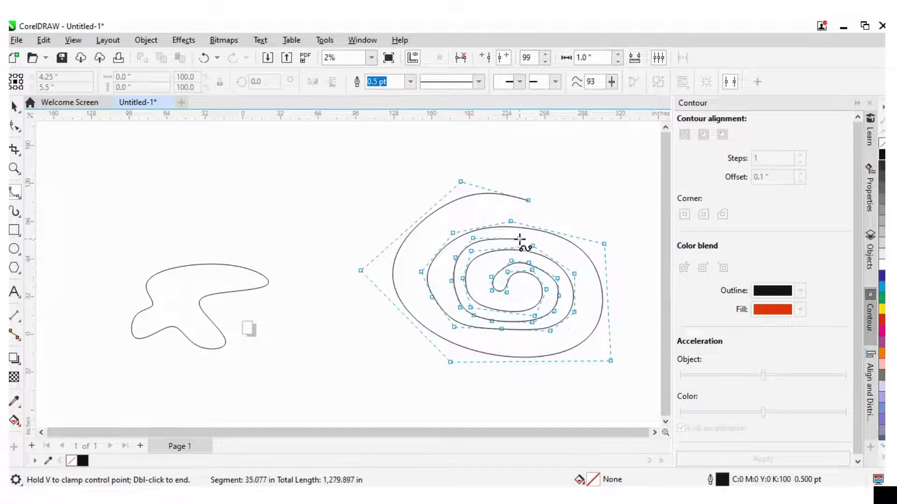
click(547, 243)
click(574, 263)
click(586, 285)
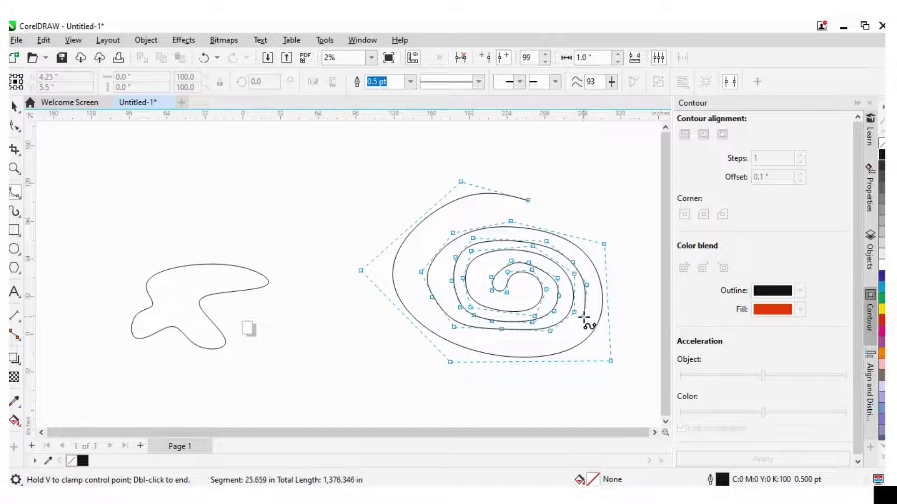
click(584, 317)
click(559, 341)
click(499, 345)
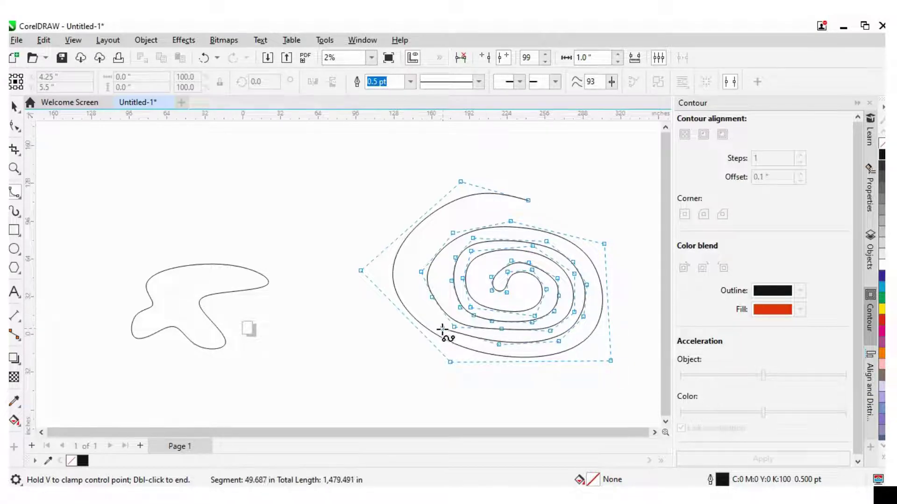
click(468, 339)
click(443, 329)
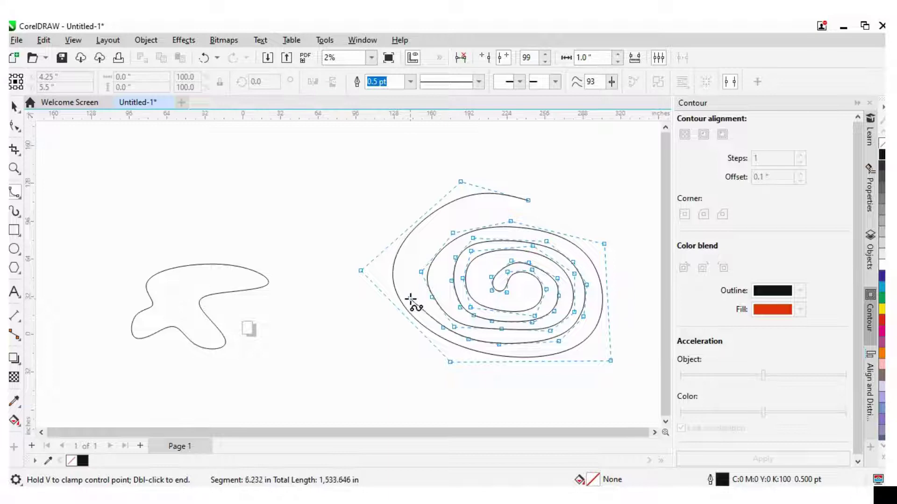
click(411, 299)
click(412, 256)
click(425, 236)
click(456, 225)
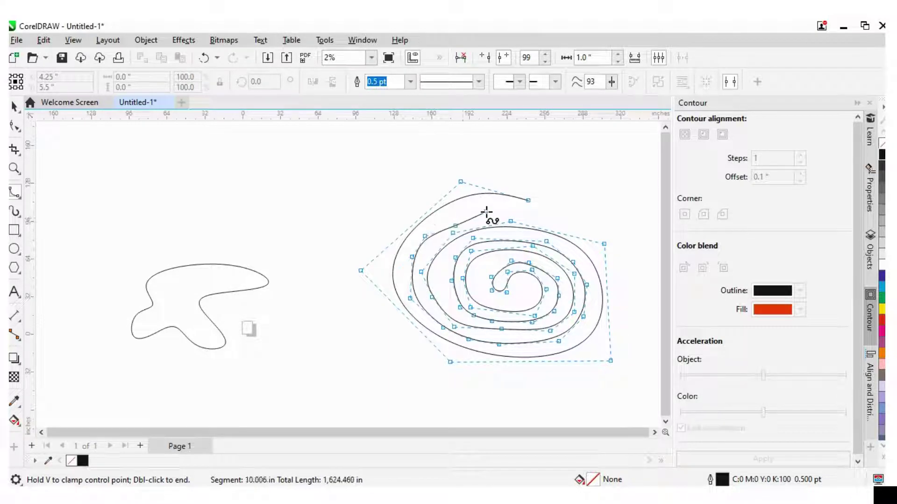
click(498, 208)
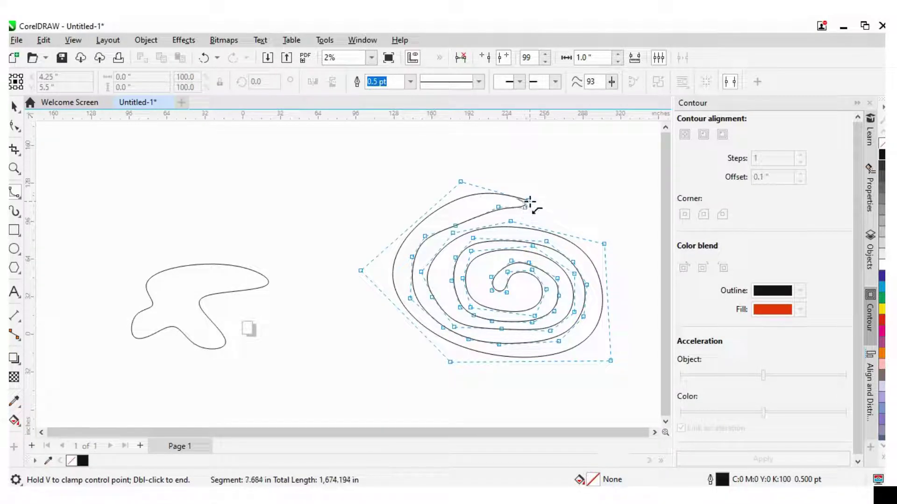
double_click(529, 201)
Give the spiral a black fill, deselect it, then double-click it to show its nodes.
click(15, 108)
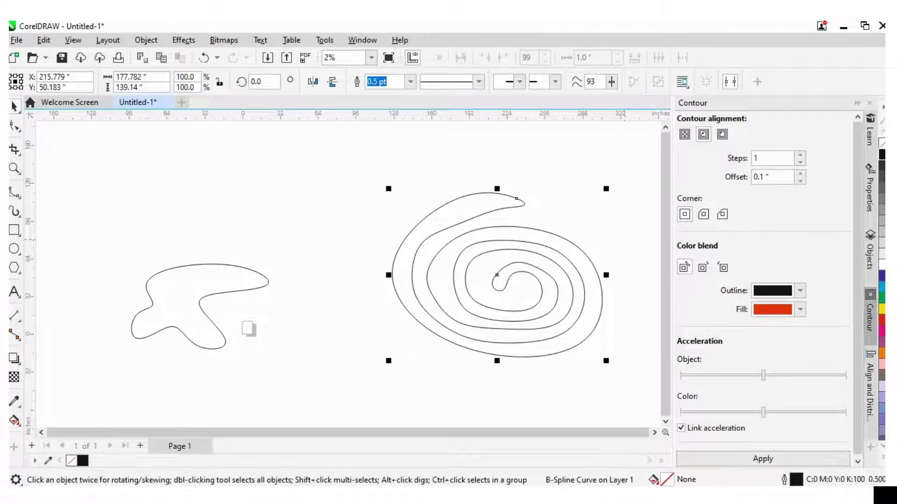
click(882, 154)
click(310, 183)
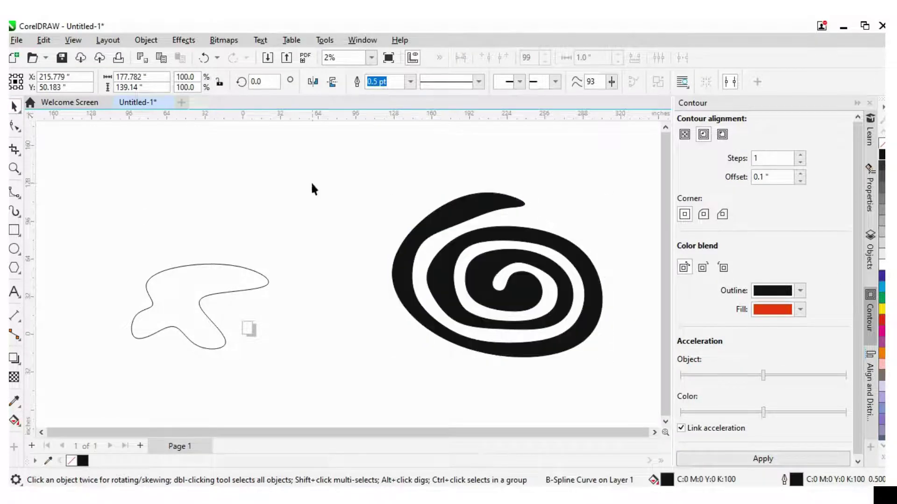
scroll(519, 261, up, 1)
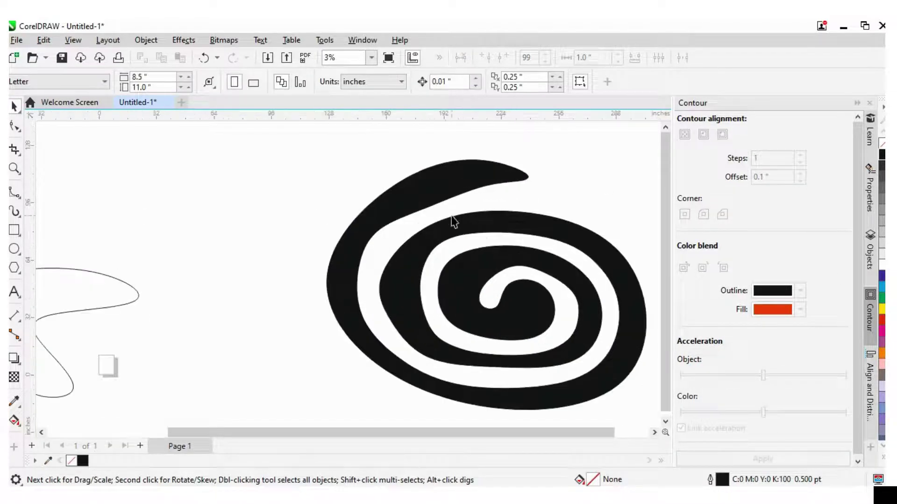
double_click(434, 198)
scroll(434, 213, up, 1)
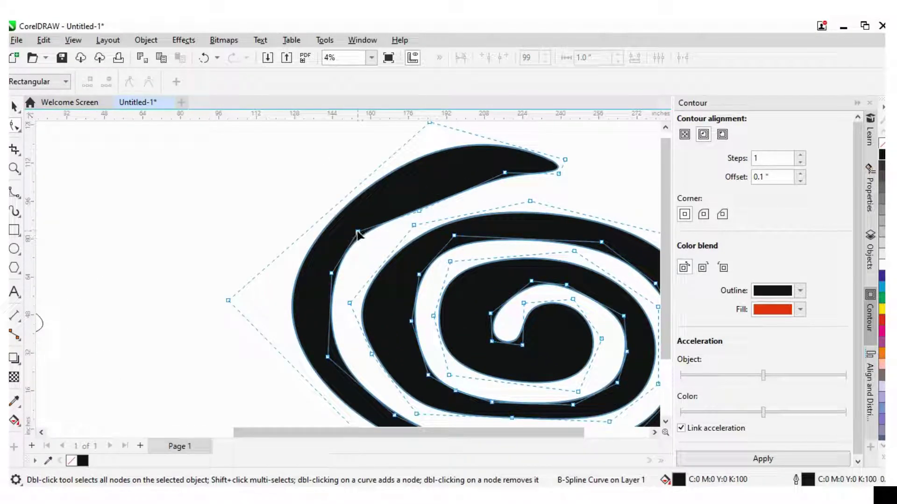
Drag five spiral nodes to smooth its inner and right-side curves.
drag(358, 233, 364, 234)
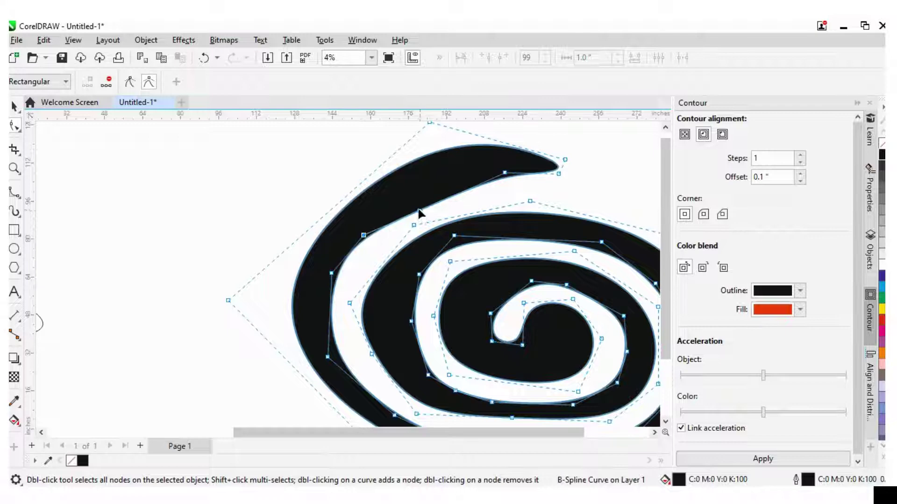
drag(419, 211, 416, 203)
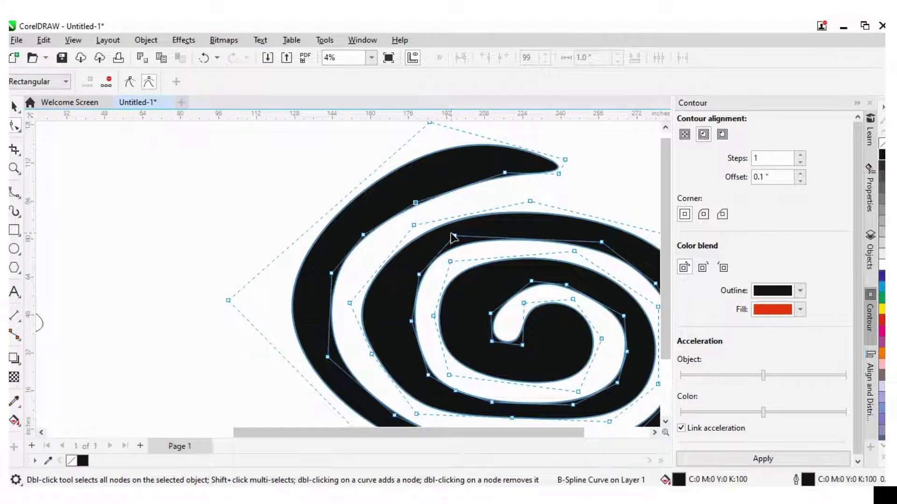
drag(455, 237, 457, 241)
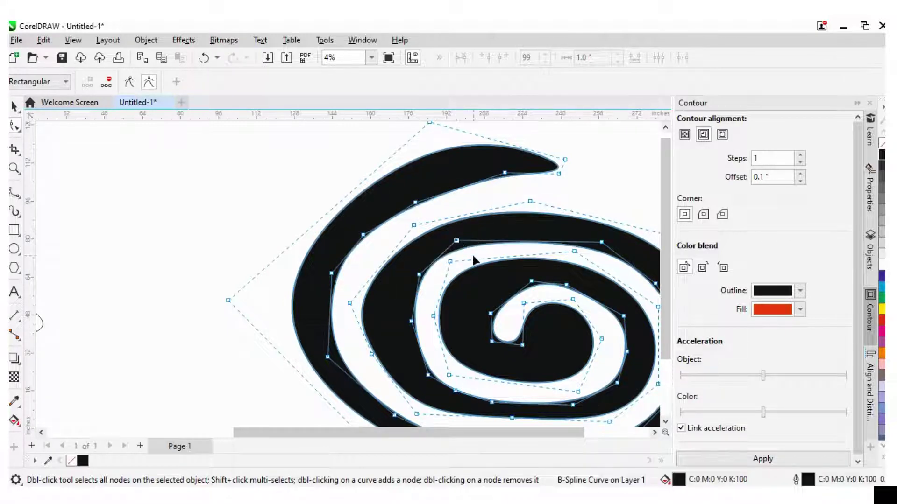
drag(419, 275, 423, 278)
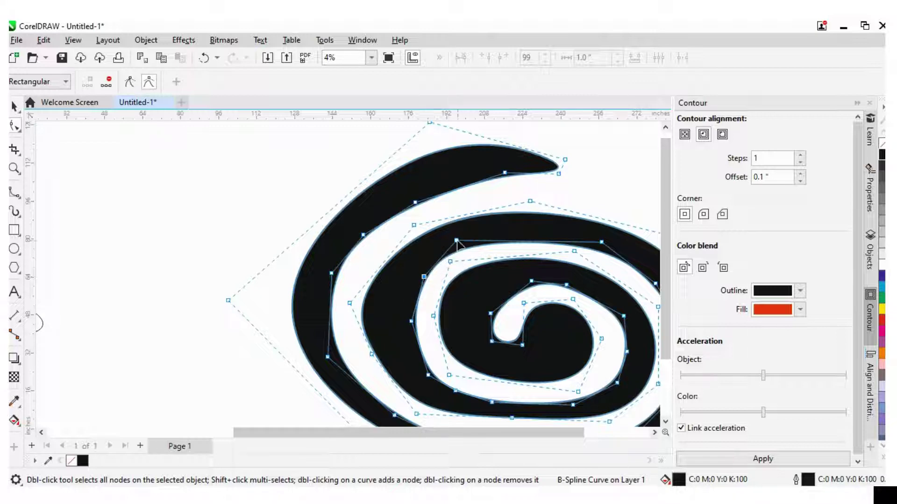
drag(457, 242, 461, 247)
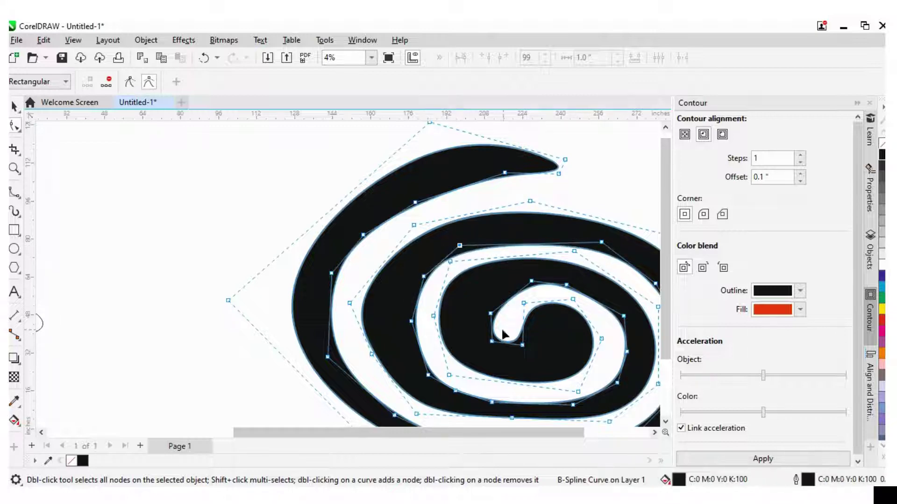
scroll(505, 332, down, 1)
scroll(527, 225, up, 2)
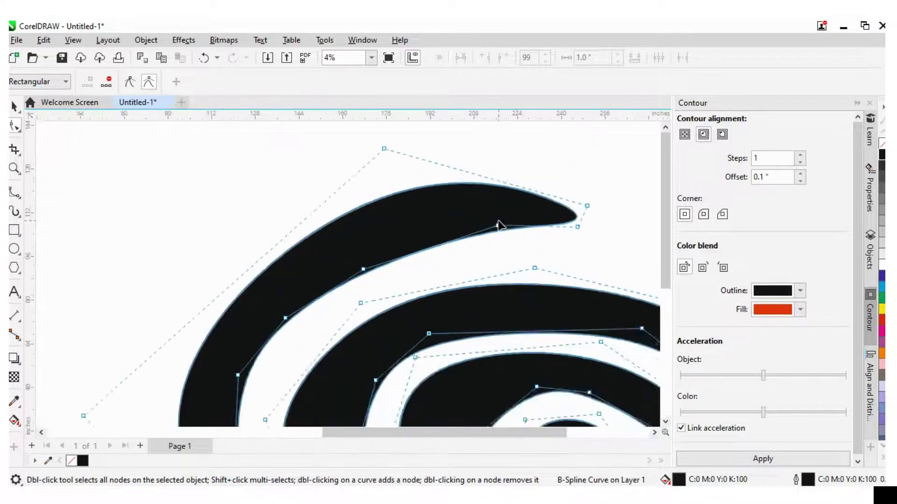
scroll(501, 224, up, 1)
Reshape the upper arm's edges, delete its extra node, and deselect the spiral.
drag(498, 228, 503, 243)
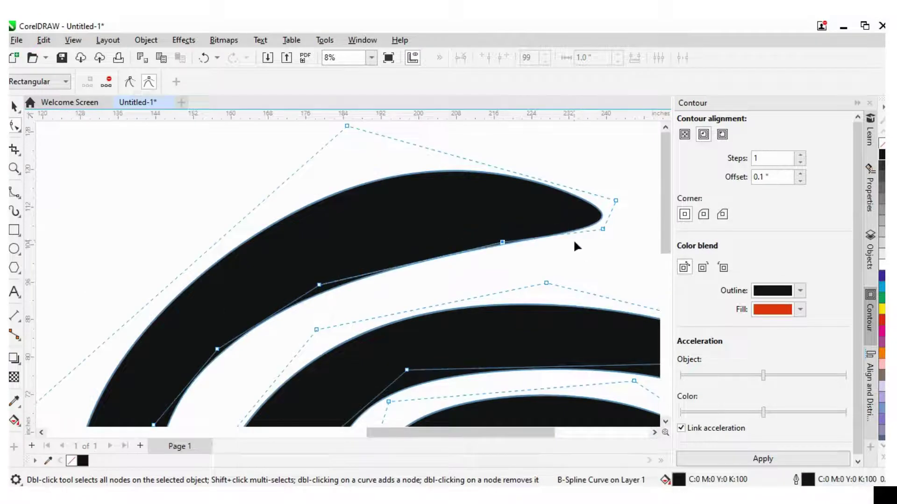
drag(346, 127, 352, 146)
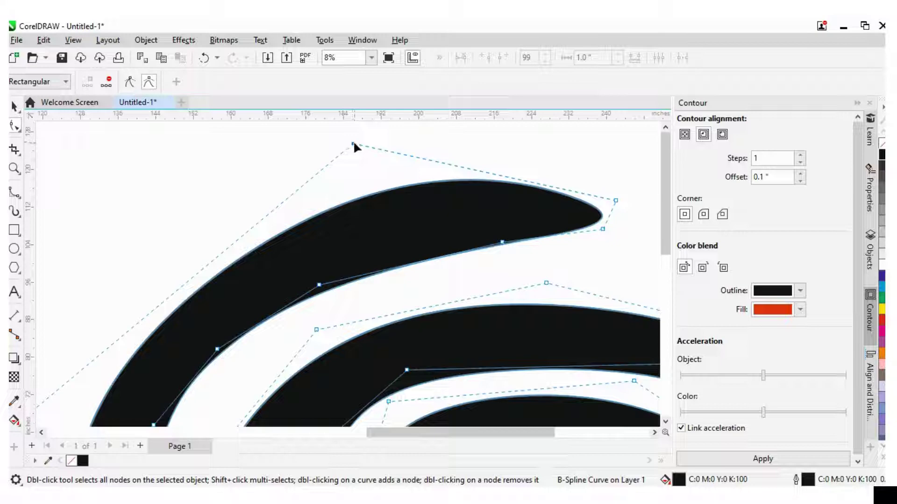
scroll(320, 290, down, 2)
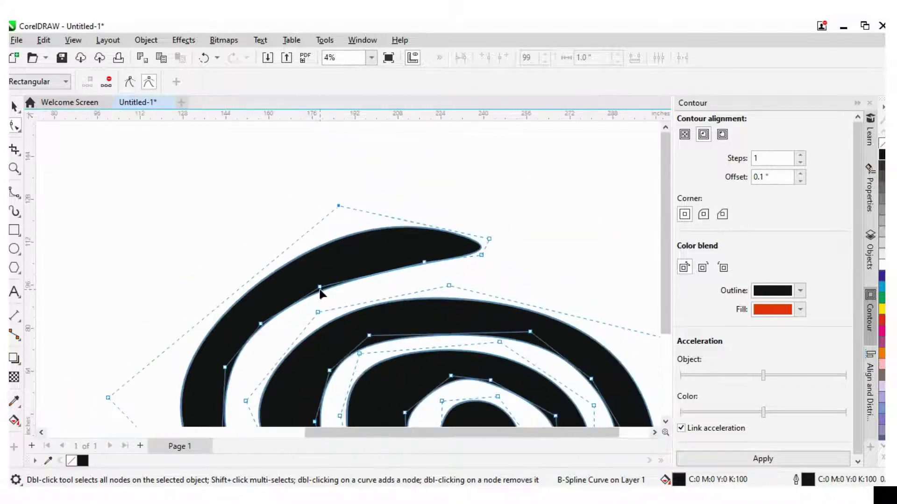
scroll(323, 298, up, 1)
double_click(318, 285)
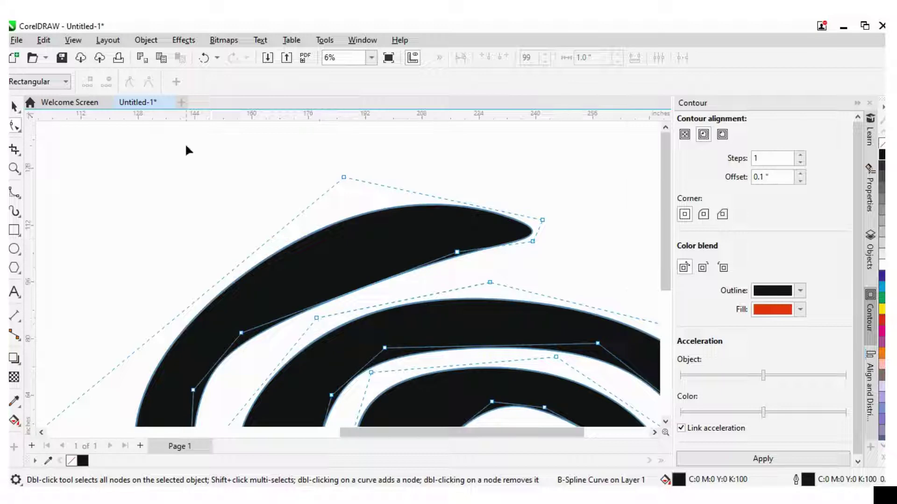
scroll(207, 204, down, 1)
scroll(238, 246, down, 2)
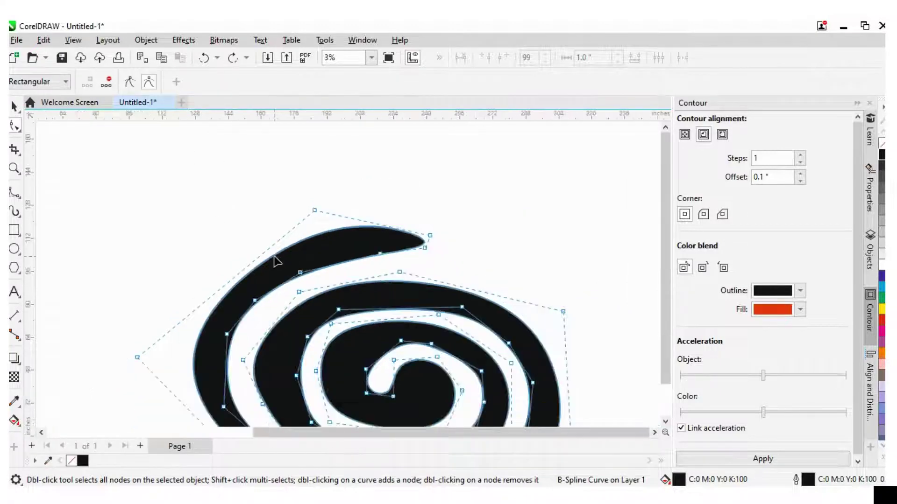
scroll(274, 260, down, 2)
scroll(276, 270, down, 1)
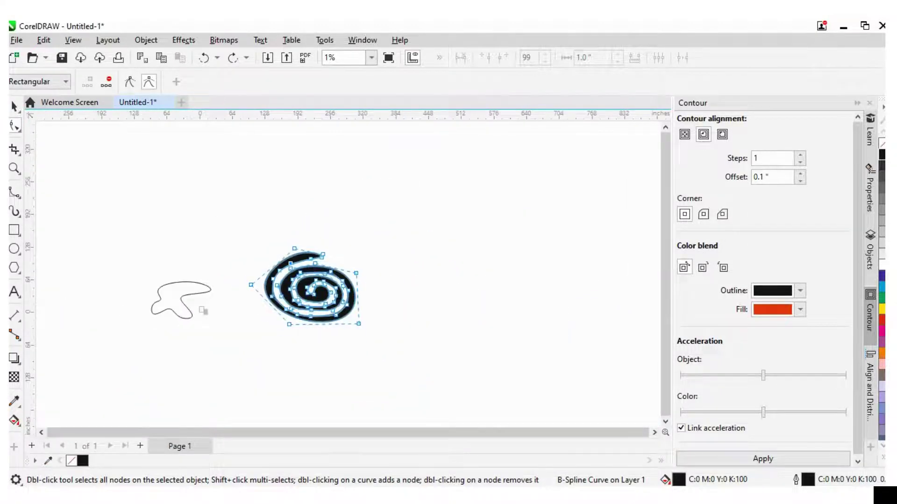
click(14, 106)
click(428, 261)
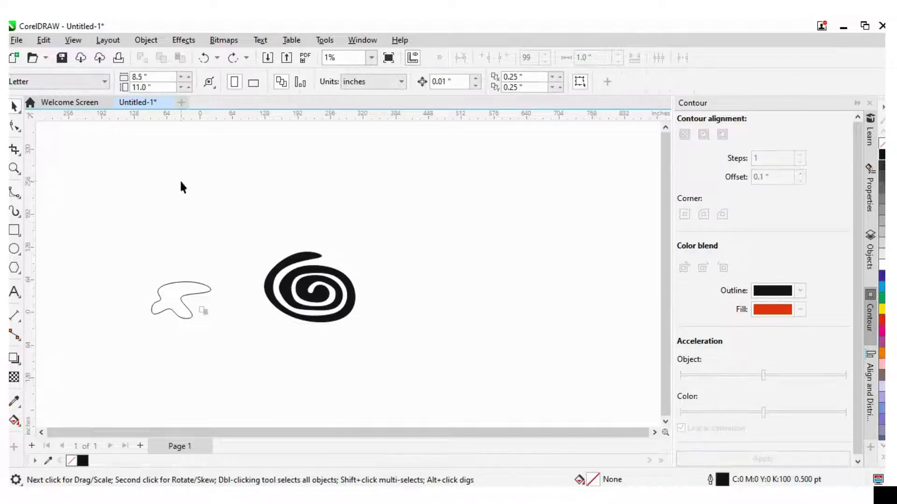
Import the How-to-Draw-Cartoon-Face JPG from Downloads.
click(16, 40)
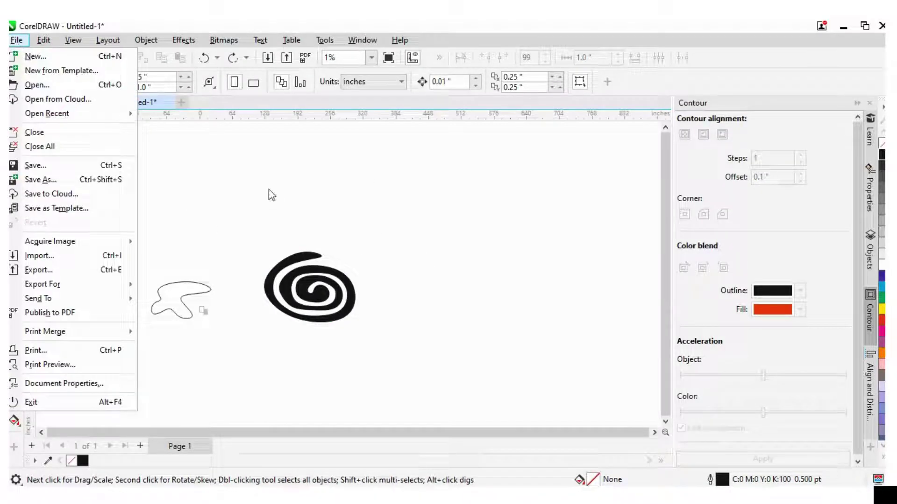
click(63, 261)
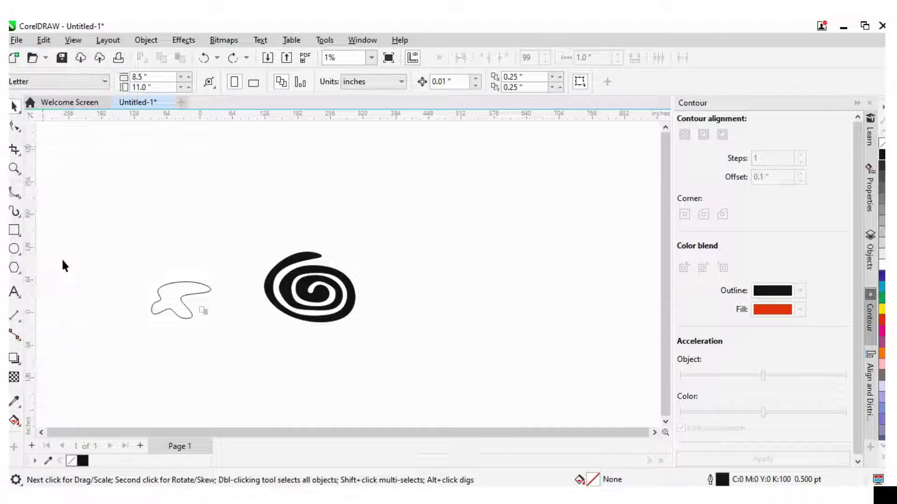
scroll(432, 275, down, 2)
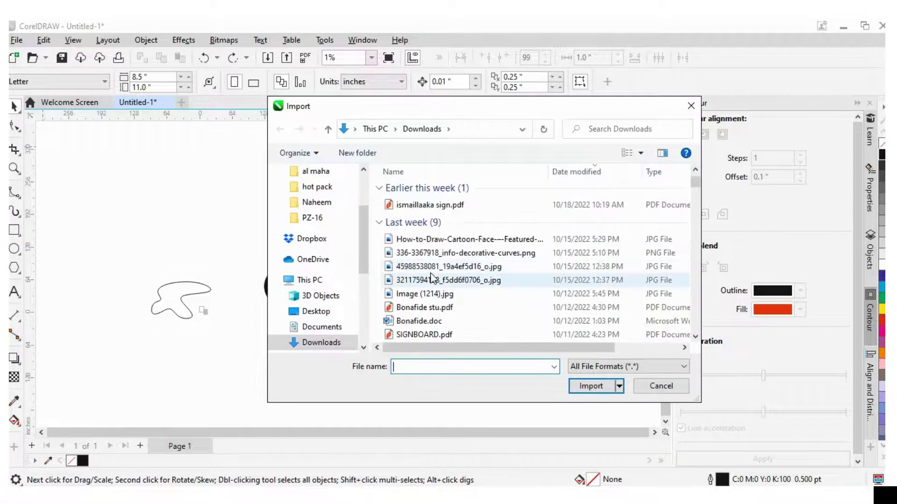
scroll(442, 291, down, 3)
scroll(445, 257, up, 4)
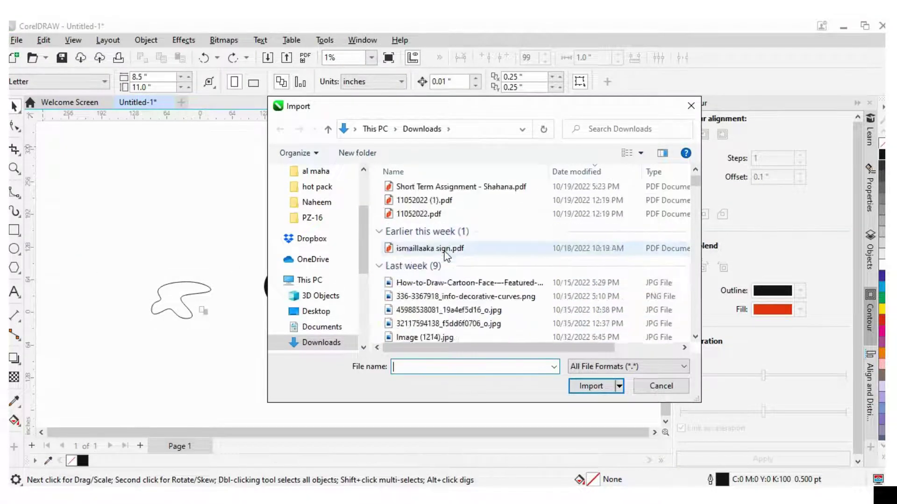
scroll(446, 257, up, 1)
scroll(445, 257, down, 2)
scroll(444, 257, down, 1)
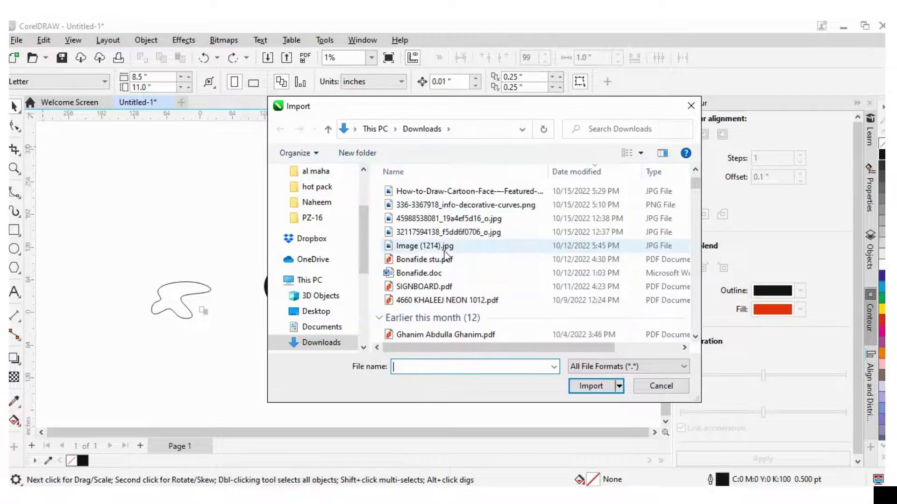
scroll(444, 256, up, 3)
scroll(445, 257, down, 2)
scroll(444, 256, down, 3)
scroll(444, 256, down, 4)
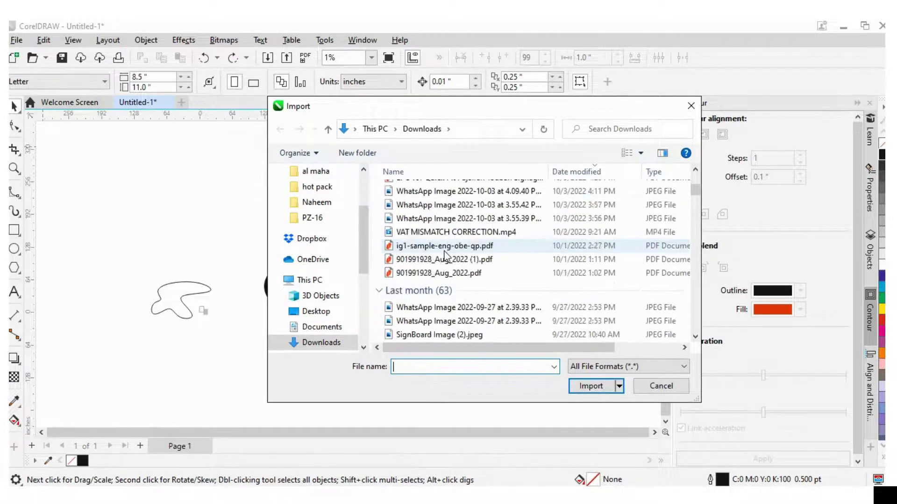
scroll(445, 257, down, 3)
scroll(448, 258, down, 1)
scroll(448, 260, down, 3)
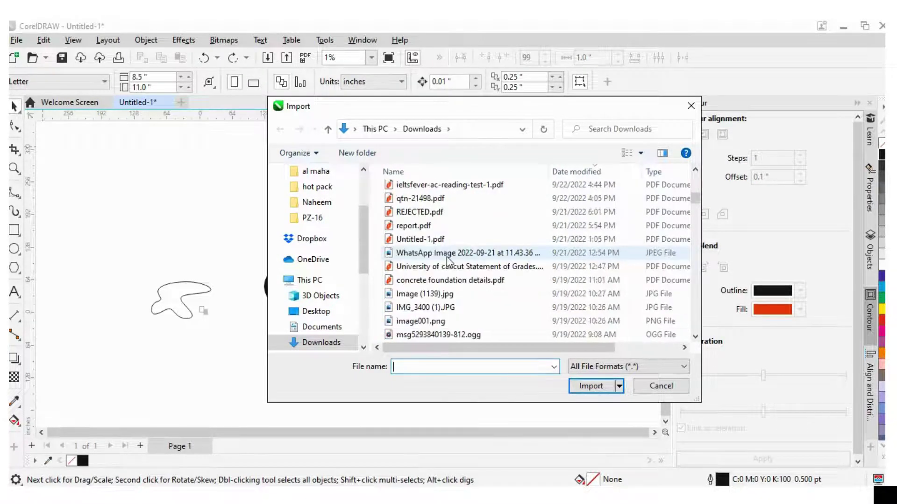
scroll(446, 258, up, 3)
scroll(446, 260, up, 3)
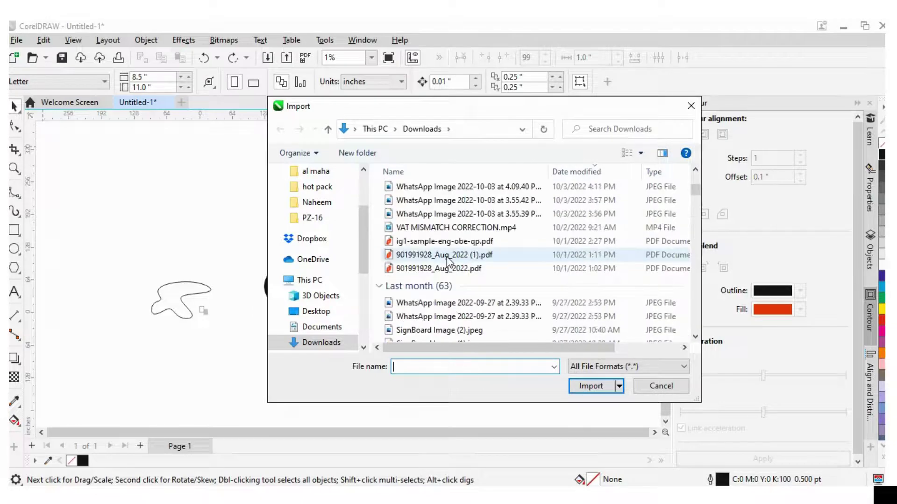
scroll(448, 262, up, 2)
scroll(454, 267, up, 2)
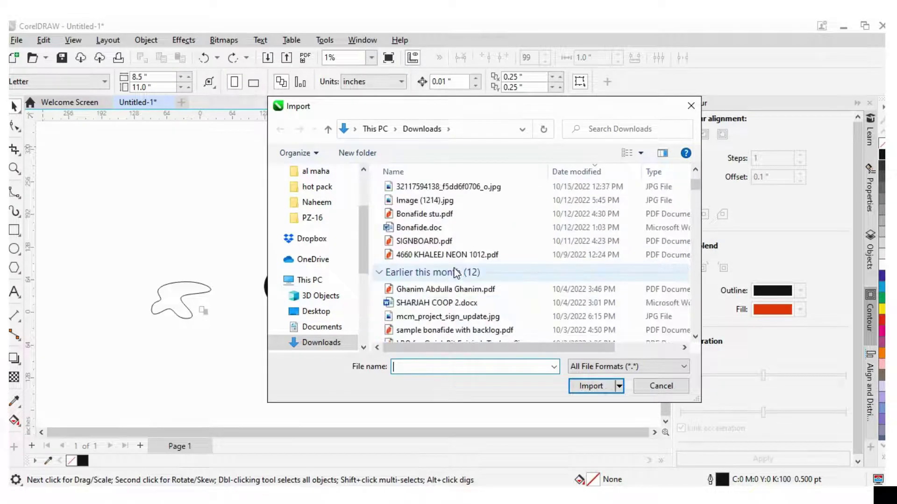
scroll(454, 272, up, 2)
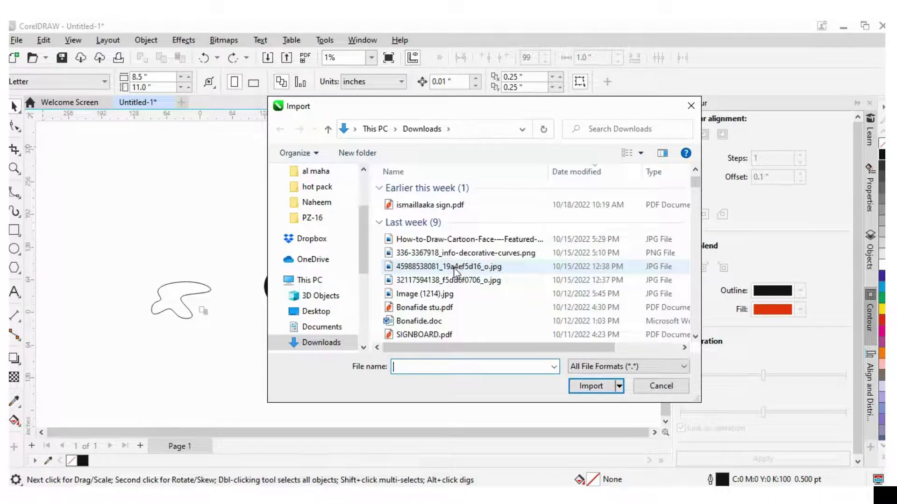
click(455, 239)
click(590, 386)
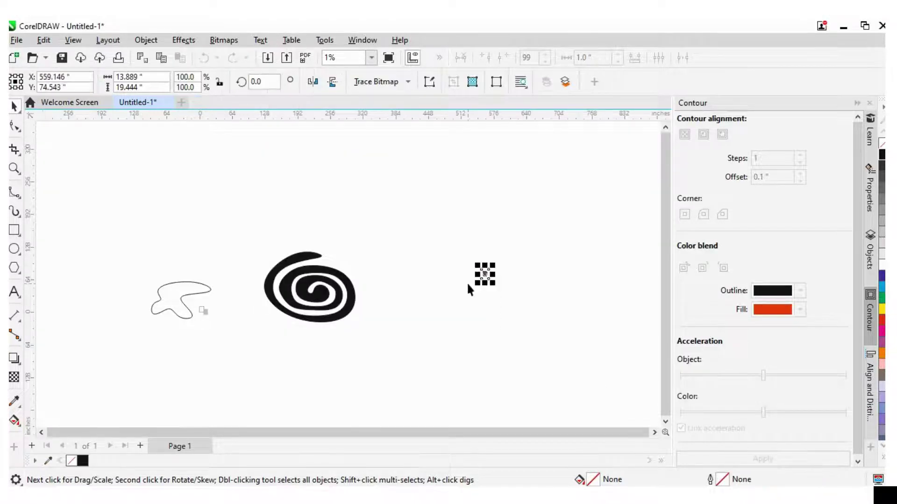
Drag out the face image on the page and move it beside the spiral.
drag(481, 269, 564, 383)
scroll(547, 340, up, 2)
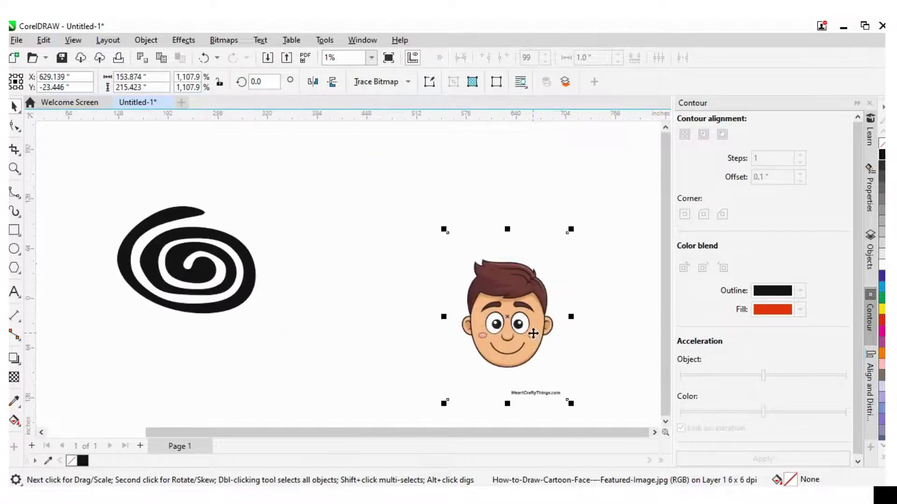
drag(537, 337, 423, 290)
click(526, 294)
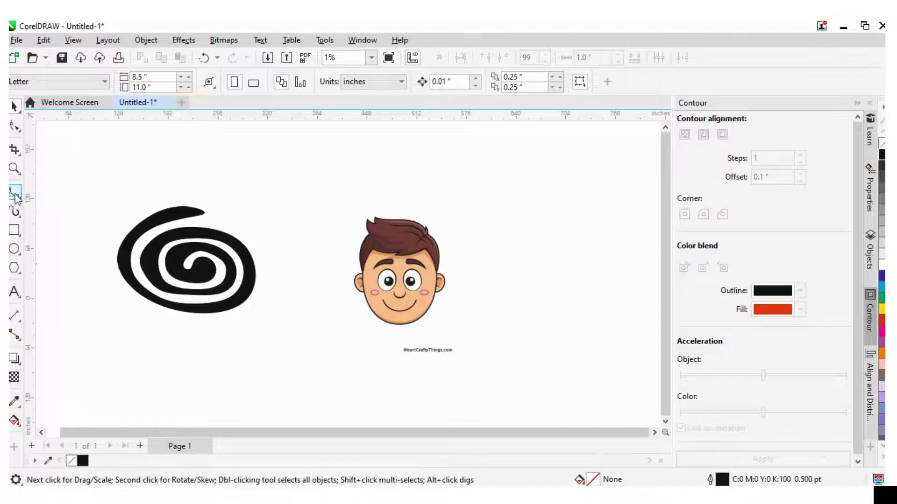
click(15, 197)
scroll(400, 252, up, 2)
scroll(399, 270, up, 2)
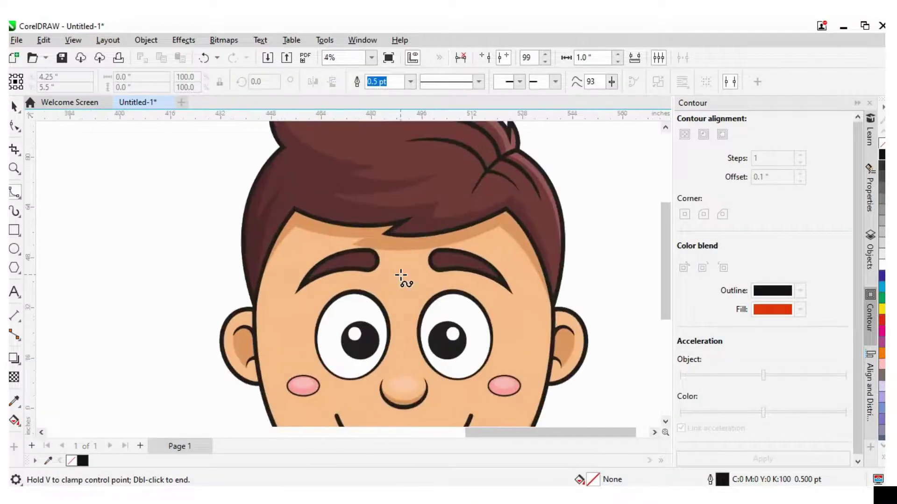
Trace B-Spline points from beside the left ear across the forehead hairline to its right corner.
click(254, 300)
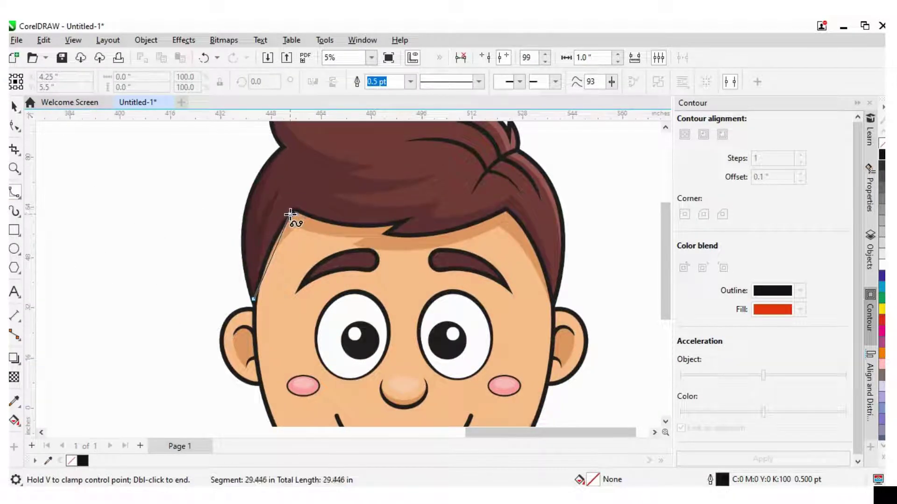
click(264, 260)
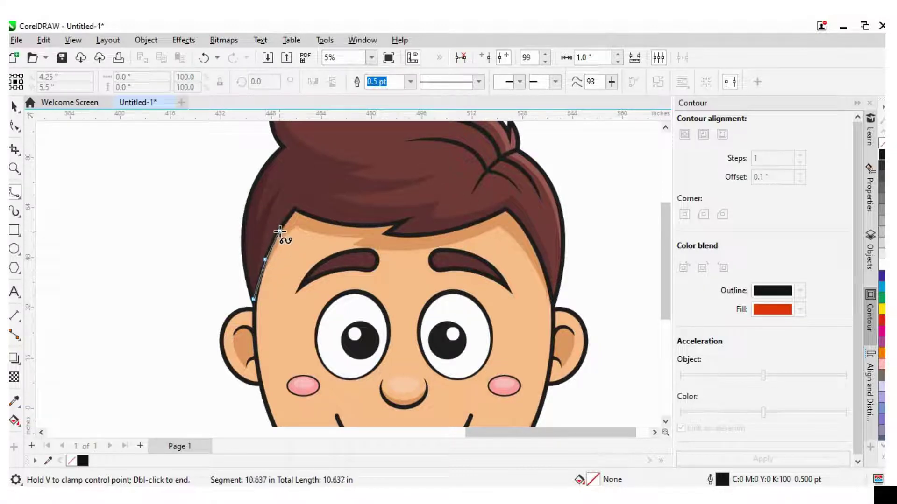
click(278, 230)
click(294, 210)
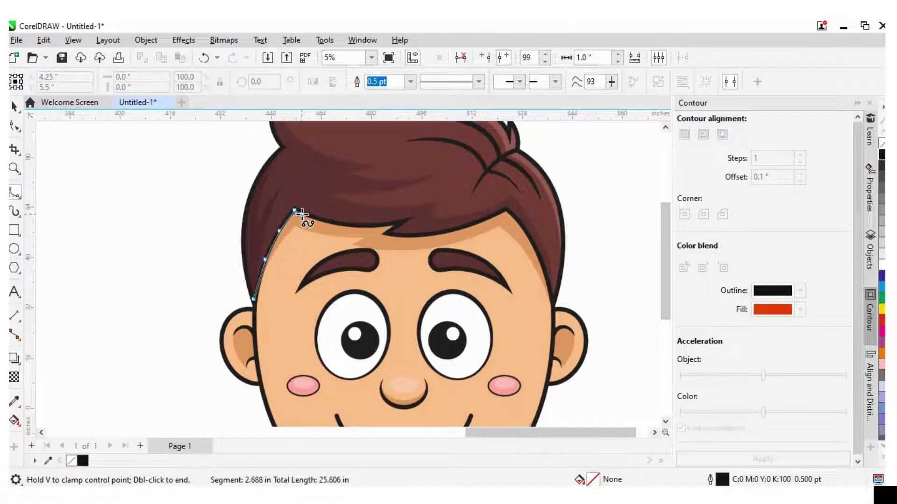
click(318, 219)
click(341, 224)
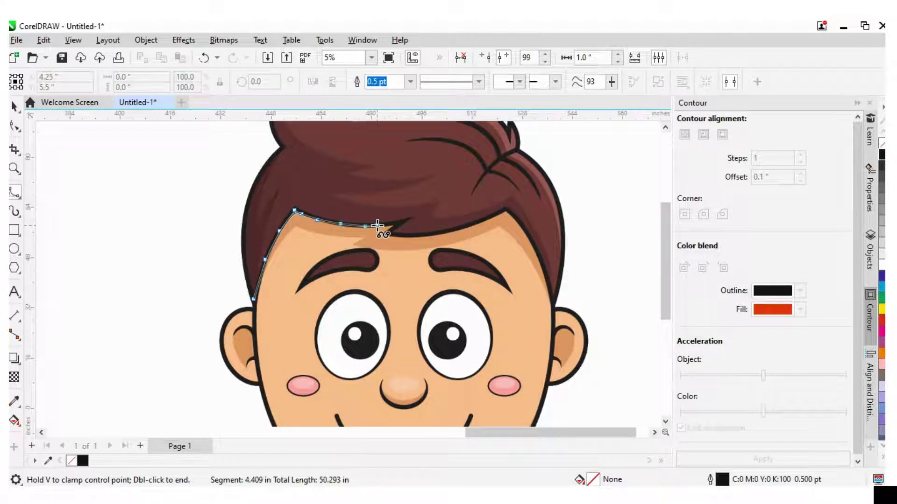
click(381, 225)
drag(399, 222, 393, 228)
click(386, 233)
click(423, 233)
click(465, 225)
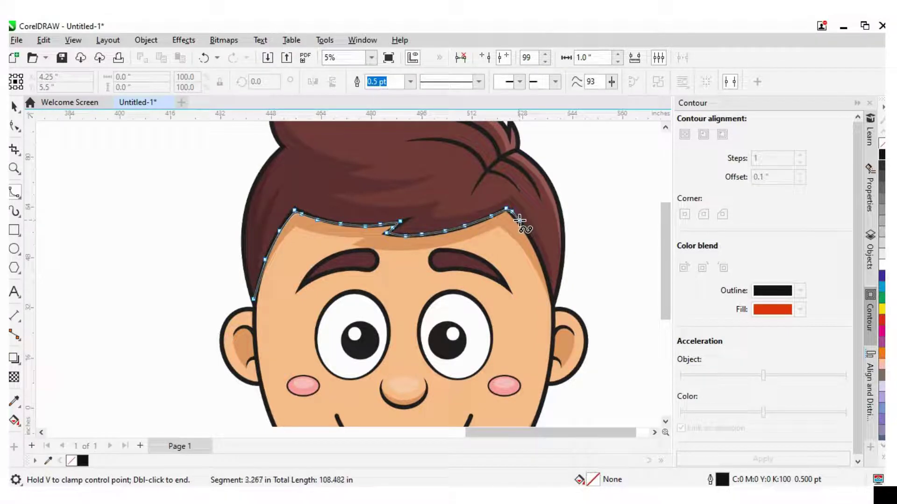
click(519, 221)
Continue the curve down the right sideburn and back up the right hair edge.
click(538, 251)
click(550, 287)
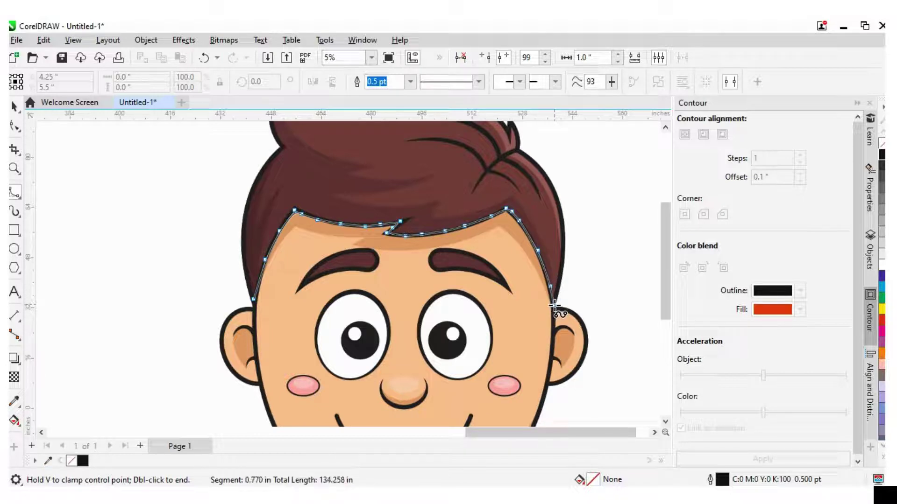
click(558, 296)
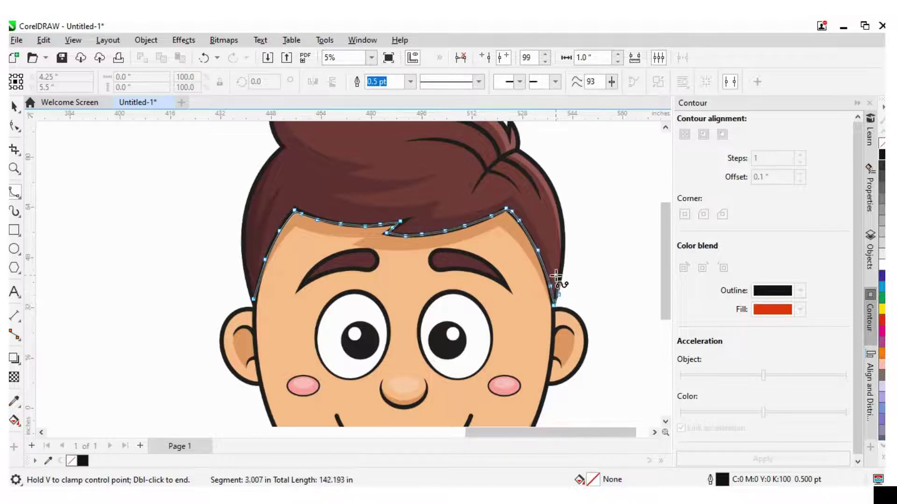
click(567, 250)
click(560, 201)
click(545, 175)
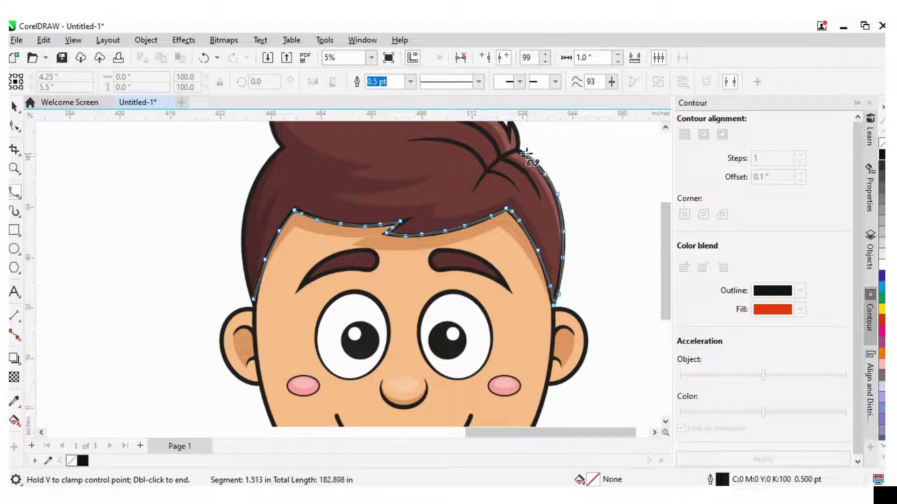
click(523, 155)
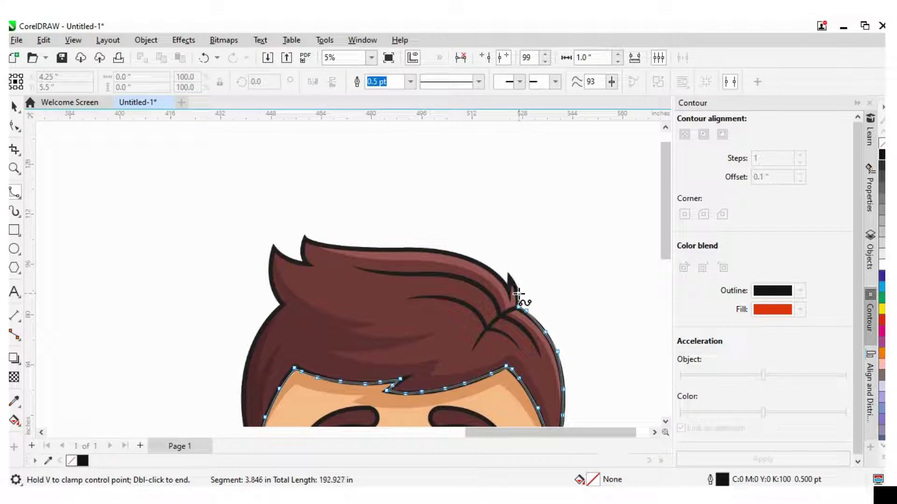
Trace the curve across the top of the hair and around the left tufts.
click(519, 294)
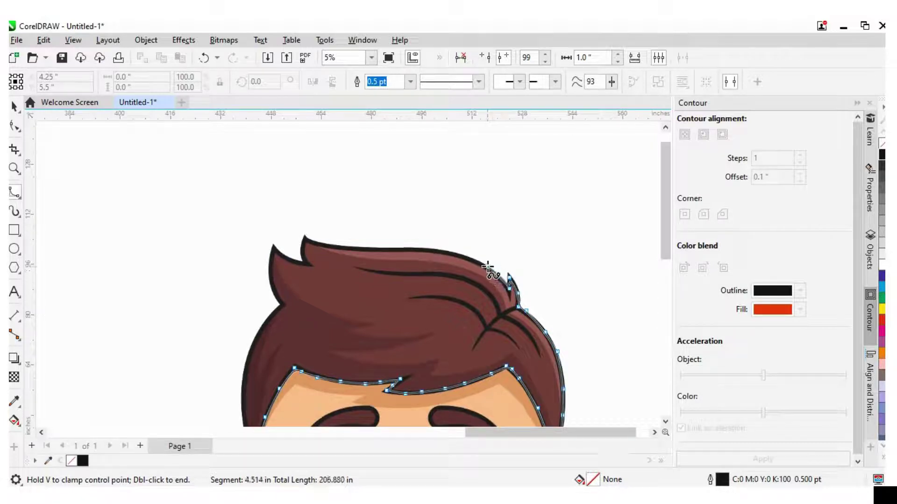
click(461, 255)
click(429, 250)
click(394, 247)
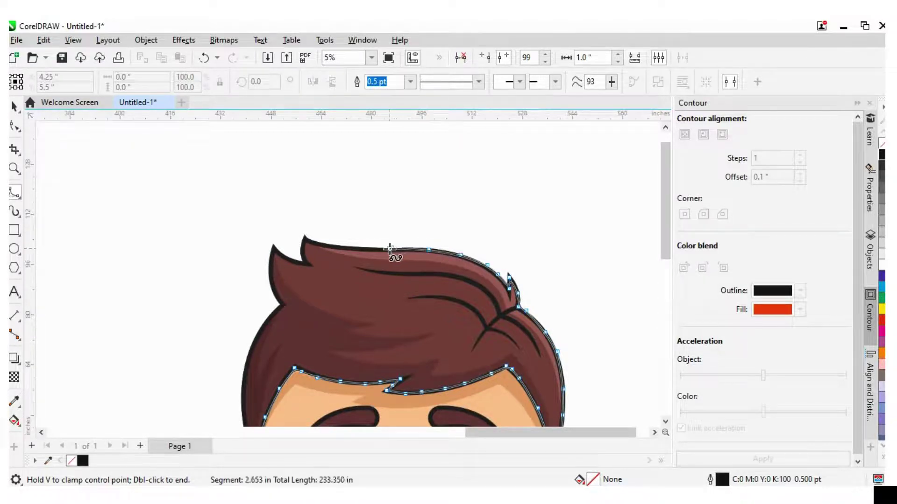
click(355, 245)
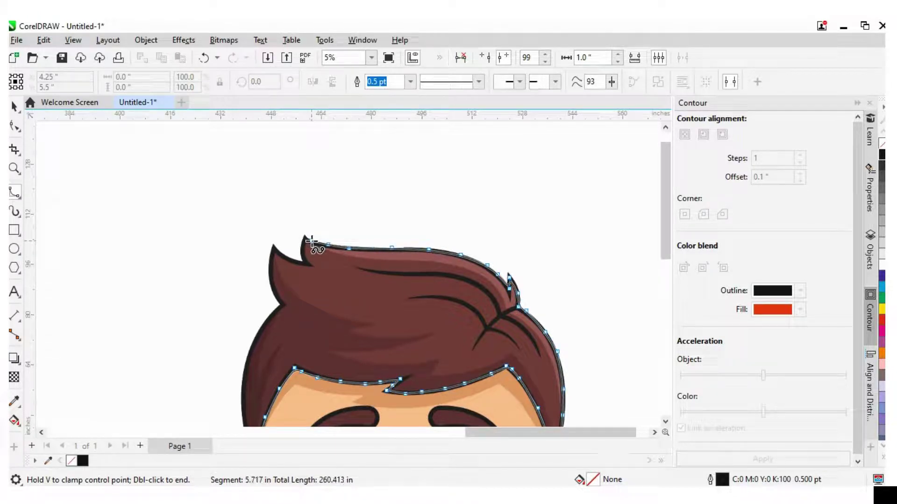
click(304, 239)
click(306, 260)
click(311, 265)
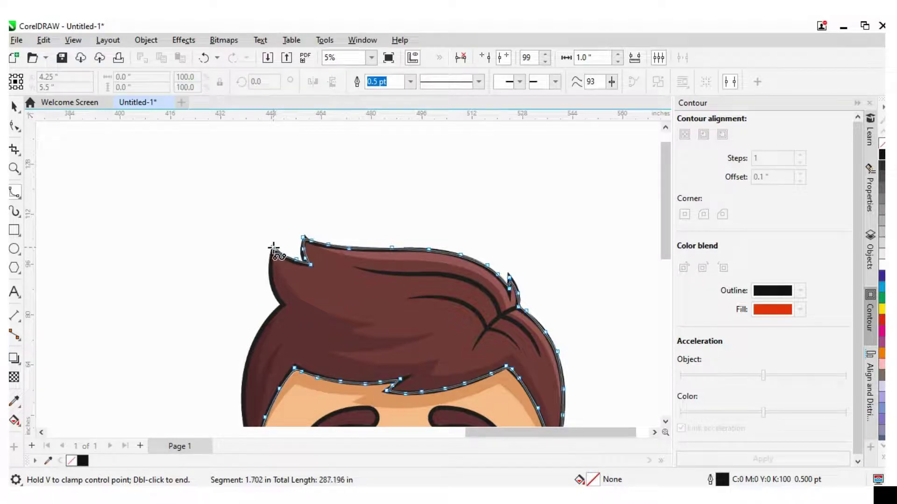
click(275, 249)
Carry the curve down the hair's left edge to the bottom left.
click(273, 280)
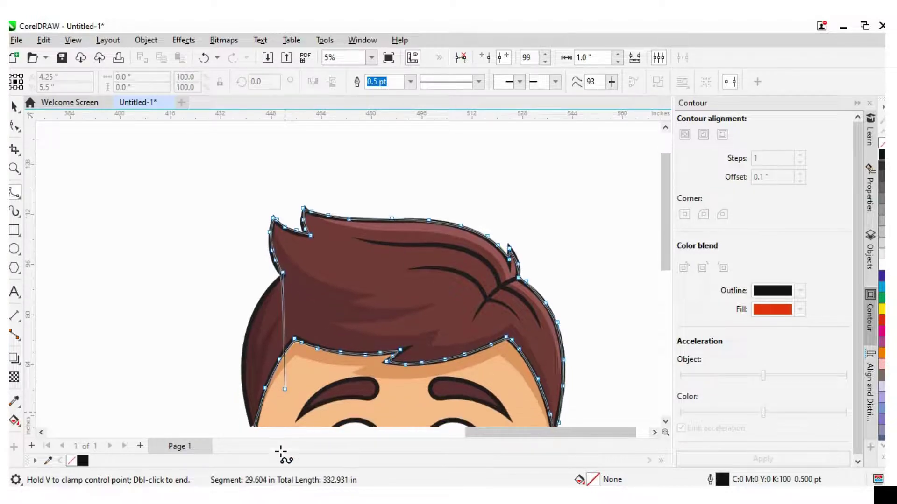
click(269, 270)
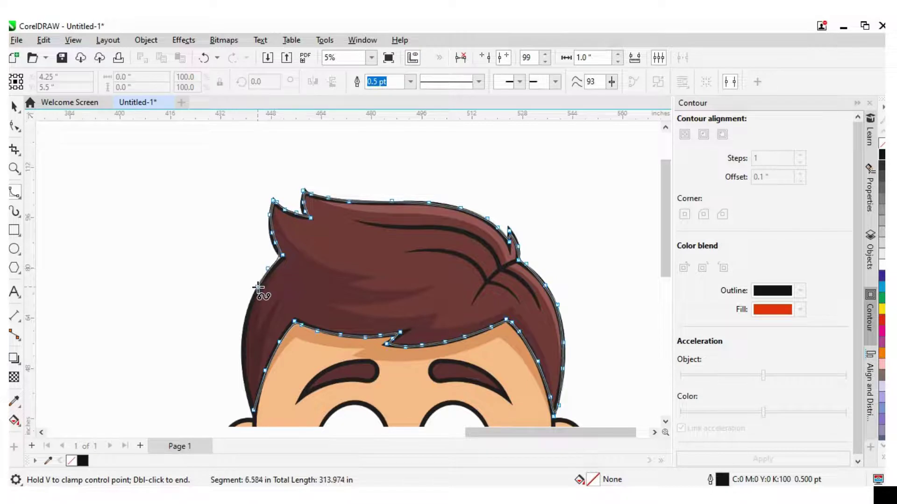
click(256, 289)
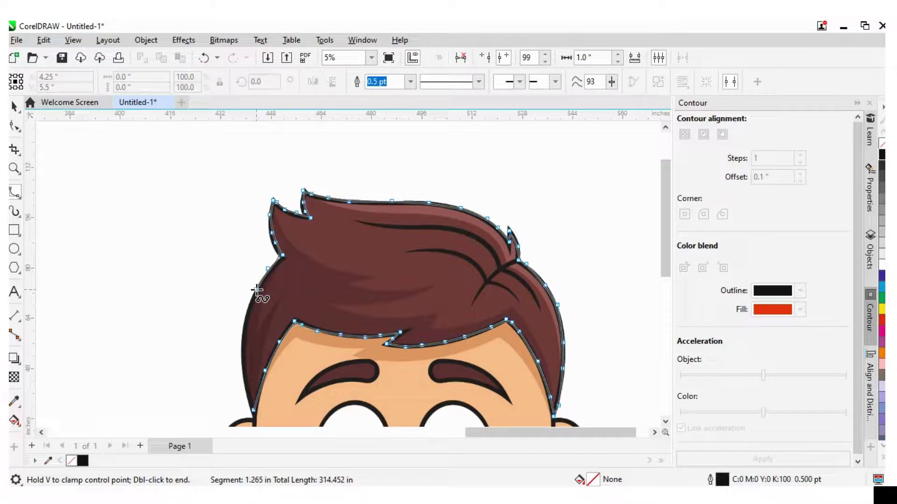
click(245, 330)
click(245, 350)
click(243, 372)
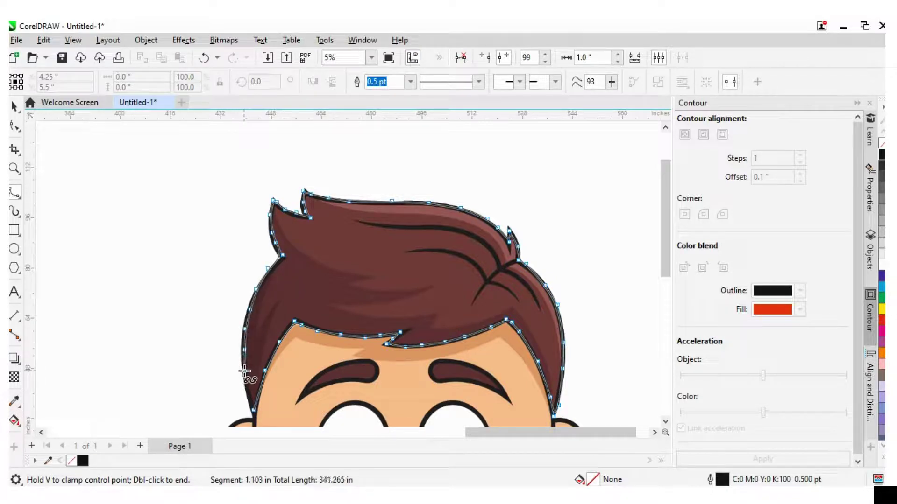
click(246, 387)
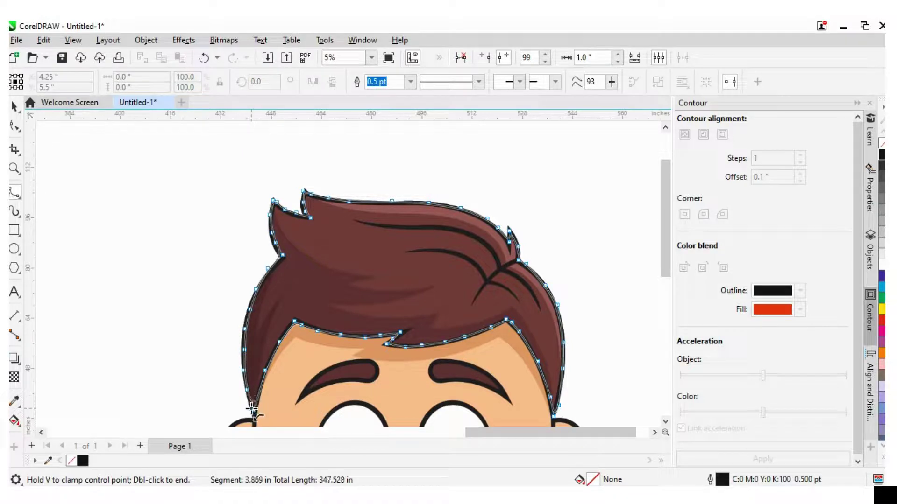
End the hair curve and drag it to the right of the cartoon face.
double_click(254, 415)
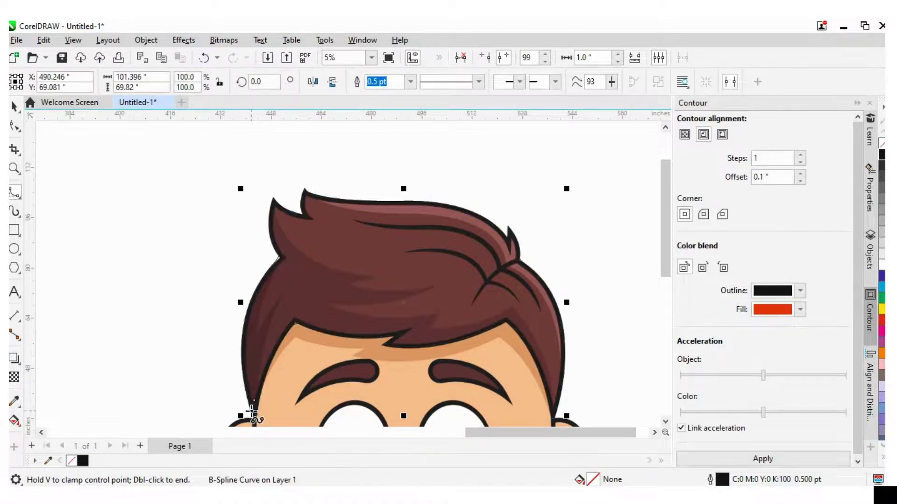
click(14, 105)
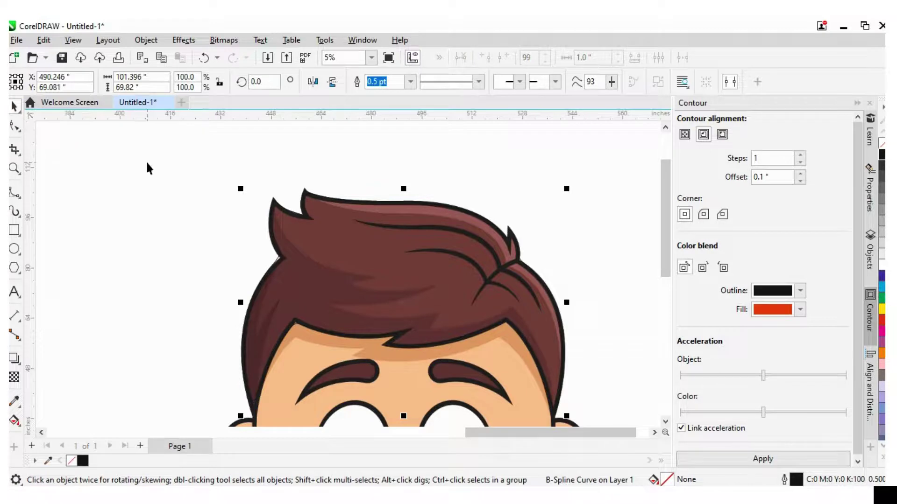
scroll(207, 208, down, 1)
scroll(206, 209, down, 1)
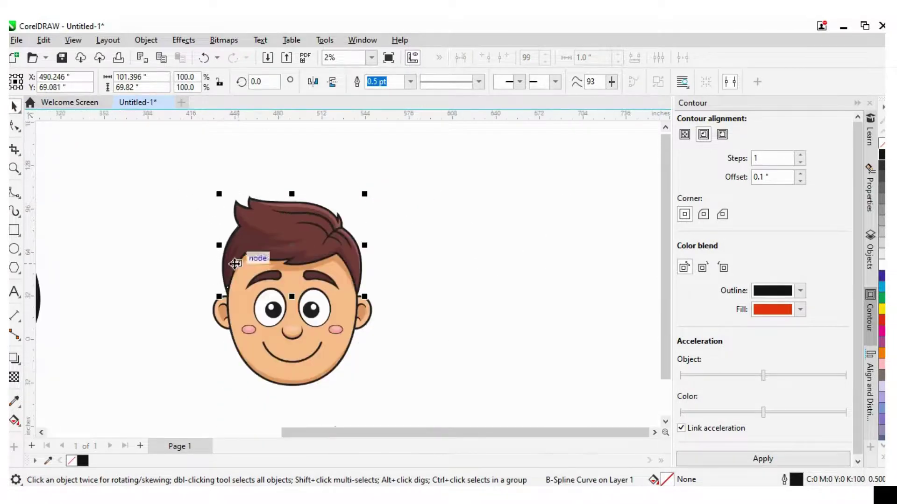
drag(245, 221, 443, 222)
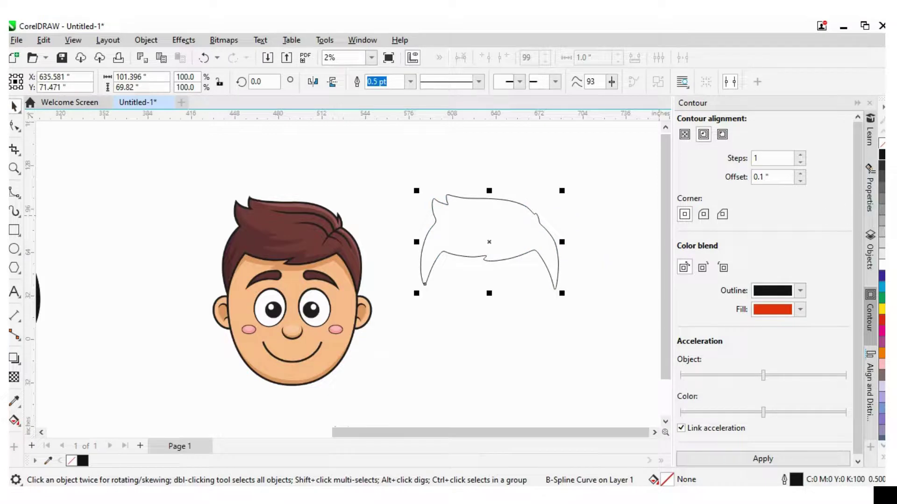
Change the hair fill from red to black, nudge it left, and deselect it.
click(881, 320)
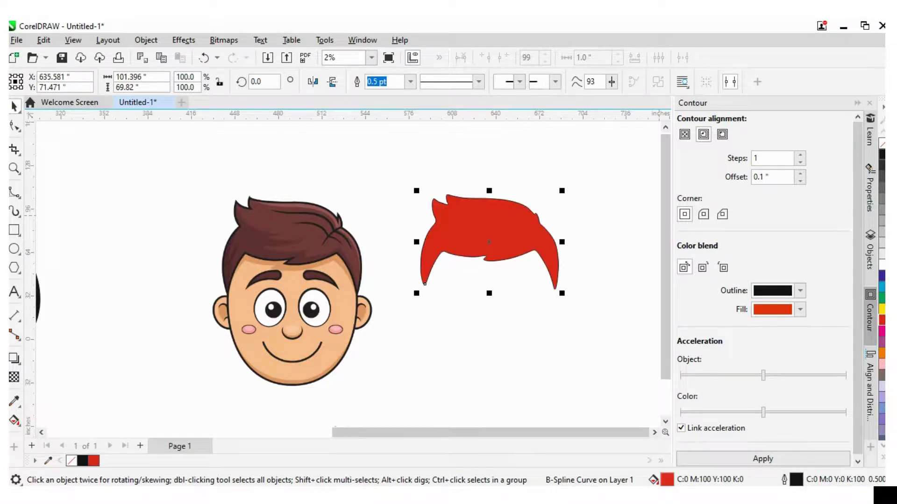
click(881, 155)
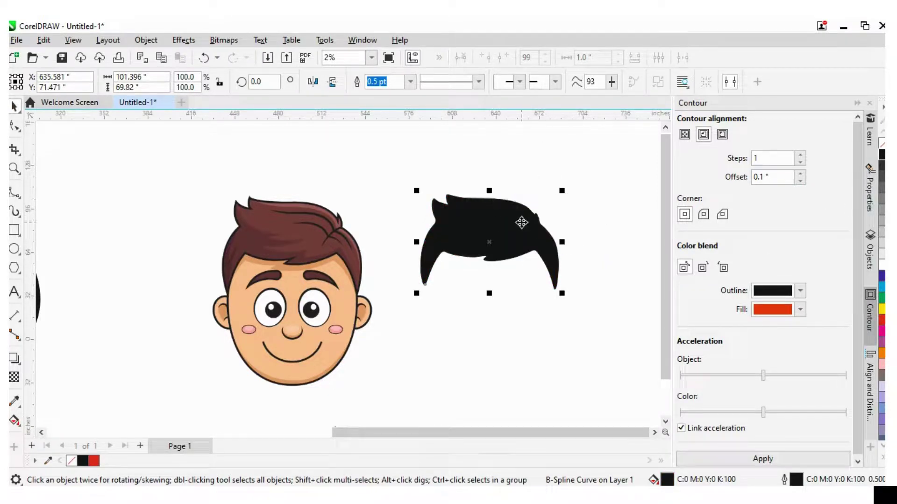
drag(521, 222, 488, 224)
click(495, 365)
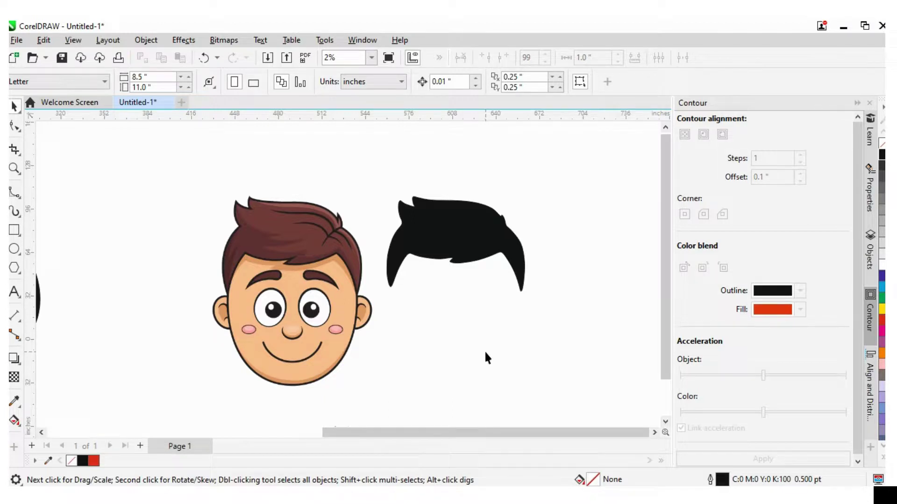
scroll(485, 358, down, 2)
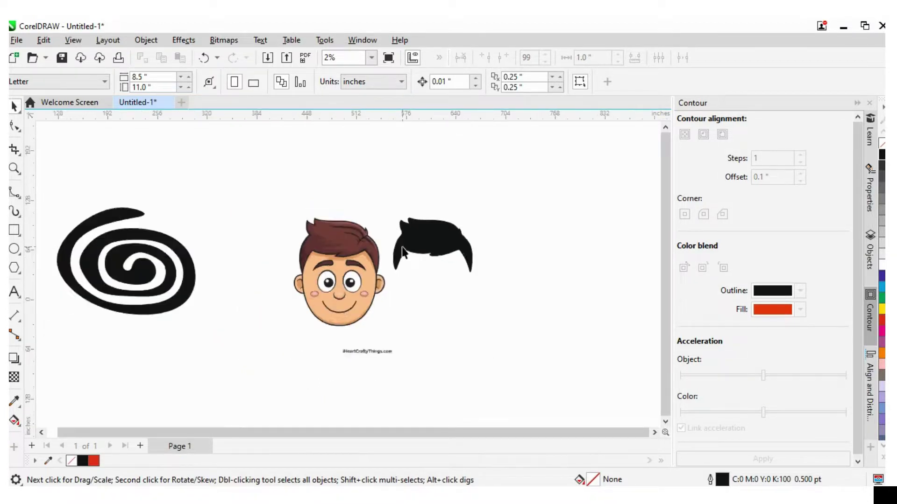
scroll(357, 369, down, 1)
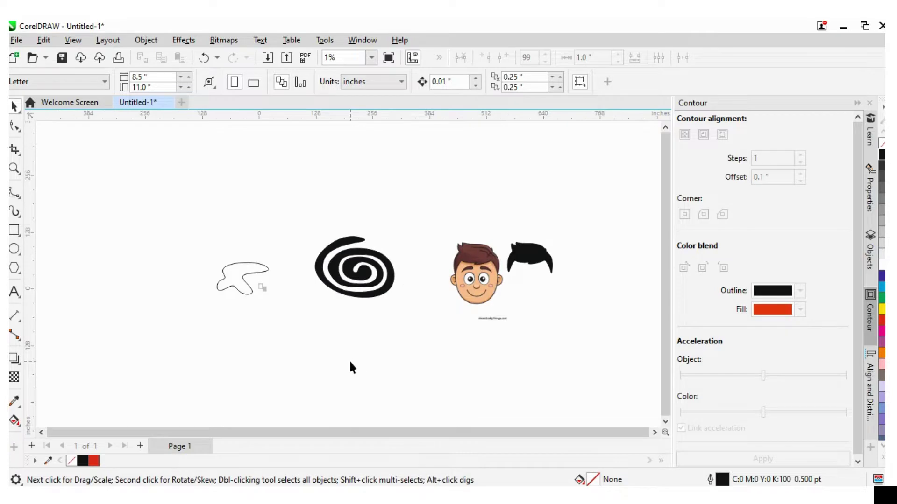